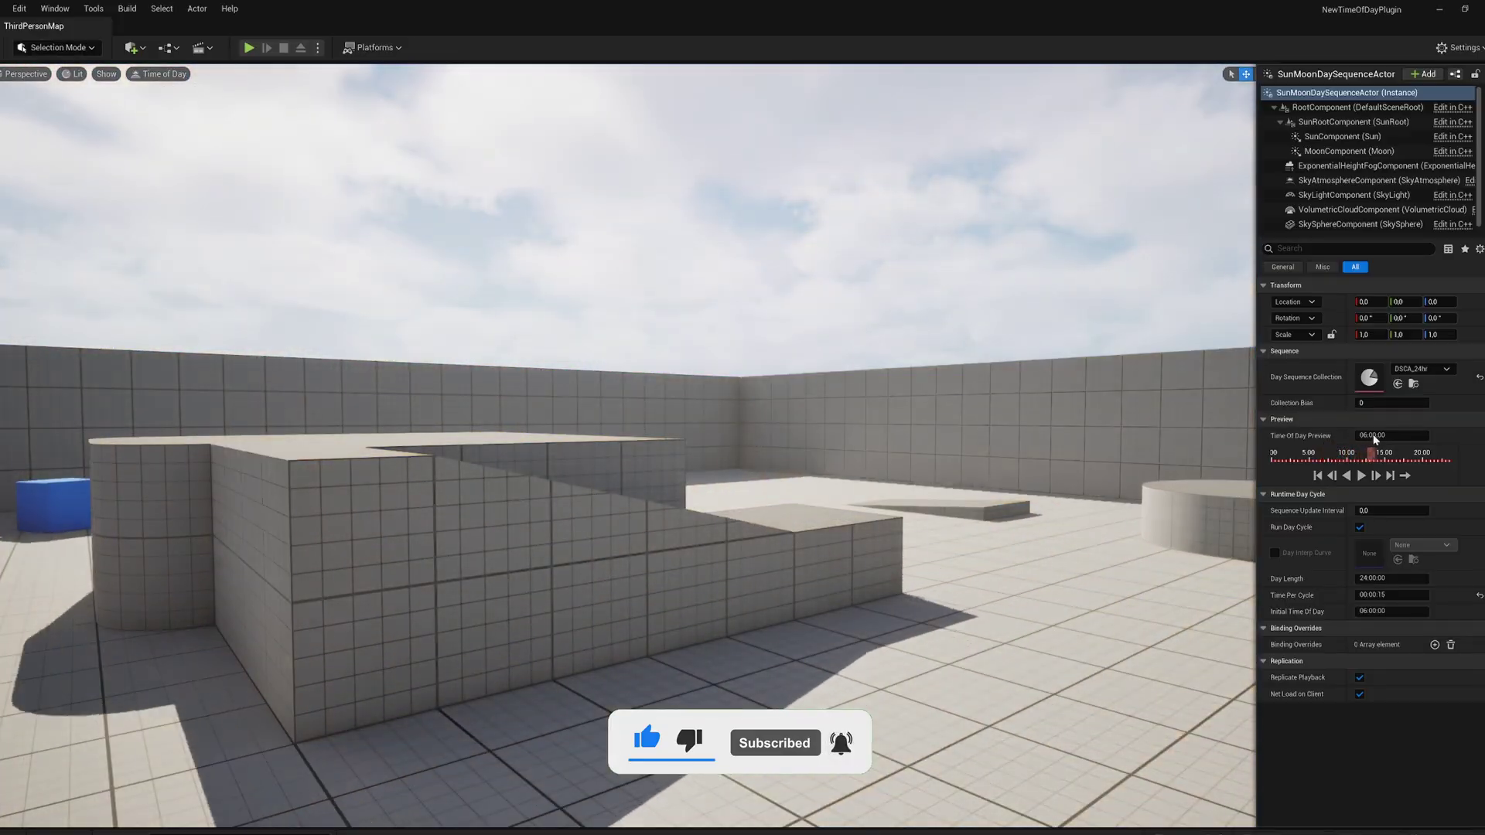
{"action": "mouse_move", "coordinate": [1372, 434]}
{"action": "left_mouse_down"}
{"action": "mouse_move", "coordinate": [1410, 438]}
{"action": "mouse_move", "coordinate": [1310, 434]}
{"action": "mouse_move", "coordinate": [1384, 436]}
{"action": "left_mouse_up"}
{"action": "right_click_drag", "start_coordinate": [1160, 437], "coordinate": [1230, 433]}
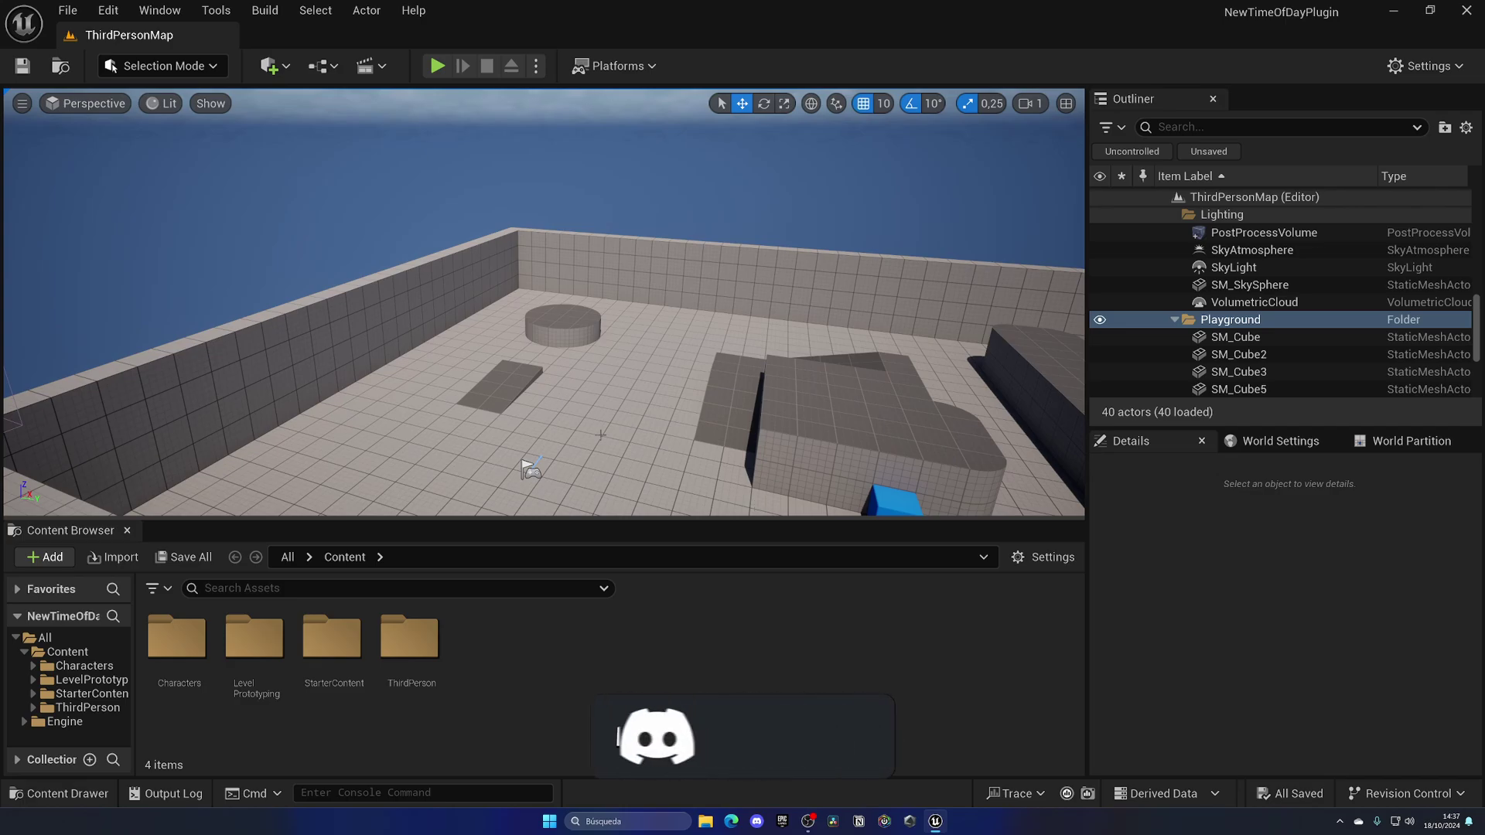
Step: Enable the experimental DaySequence plugin, accept the experimental version, and restart the editor
{"action": "left_click", "coordinate": [107, 10]}
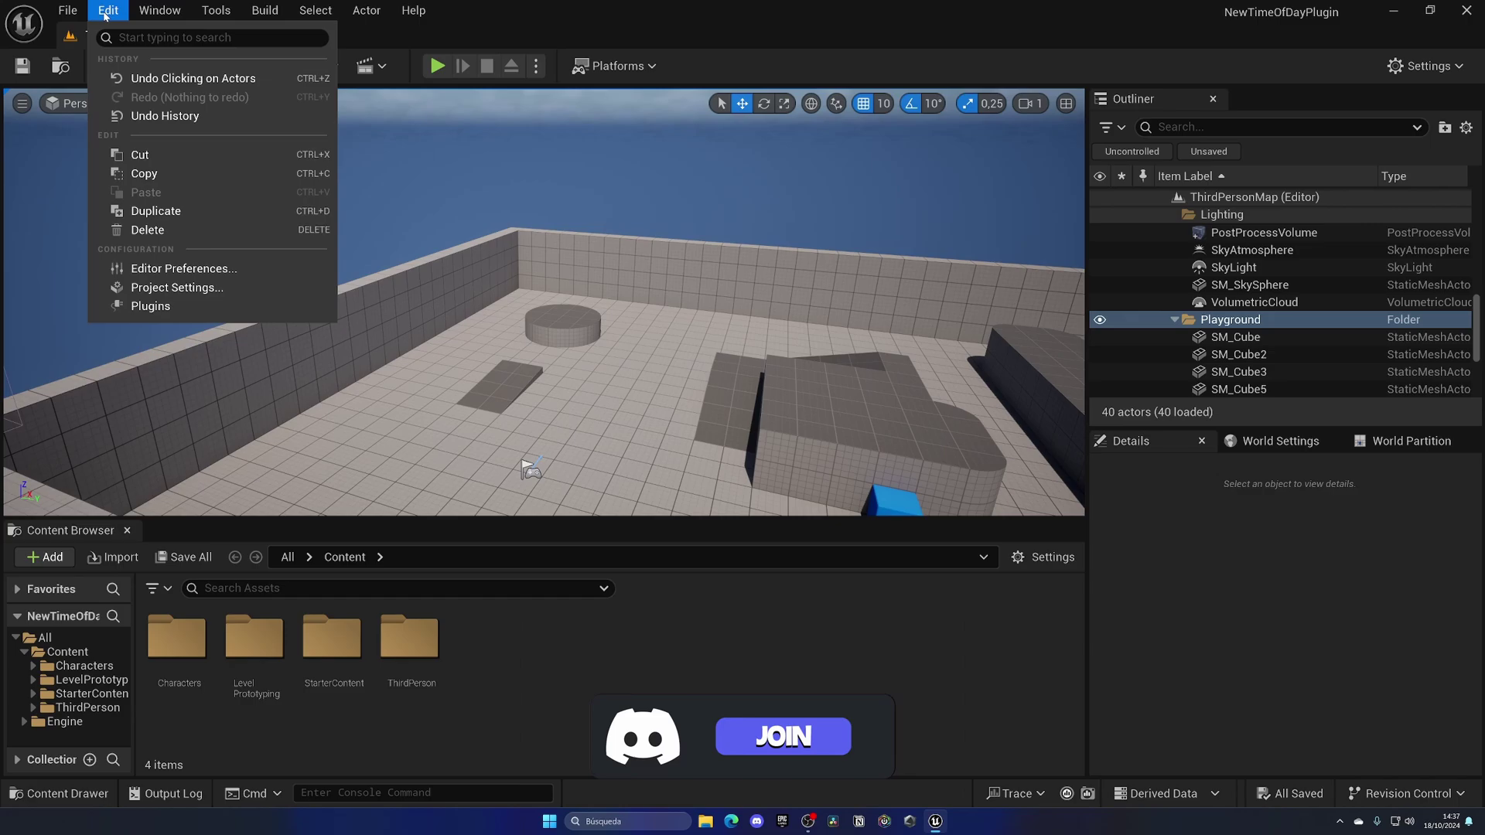
{"action": "left_click", "coordinate": [294, 304]}
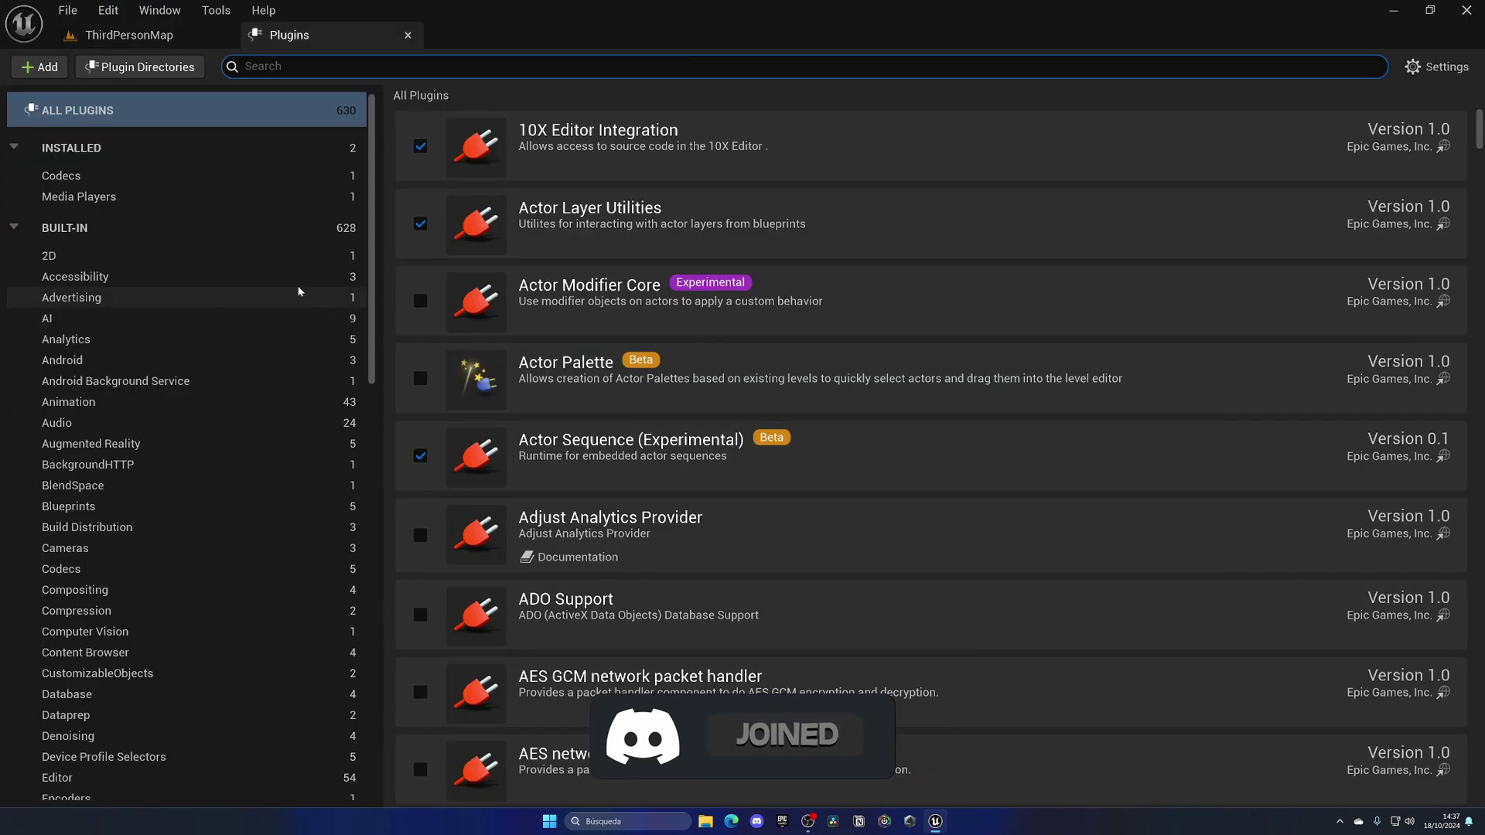
{"action": "left_click", "coordinate": [417, 68]}
{"action": "type", "text": "day sequence"}
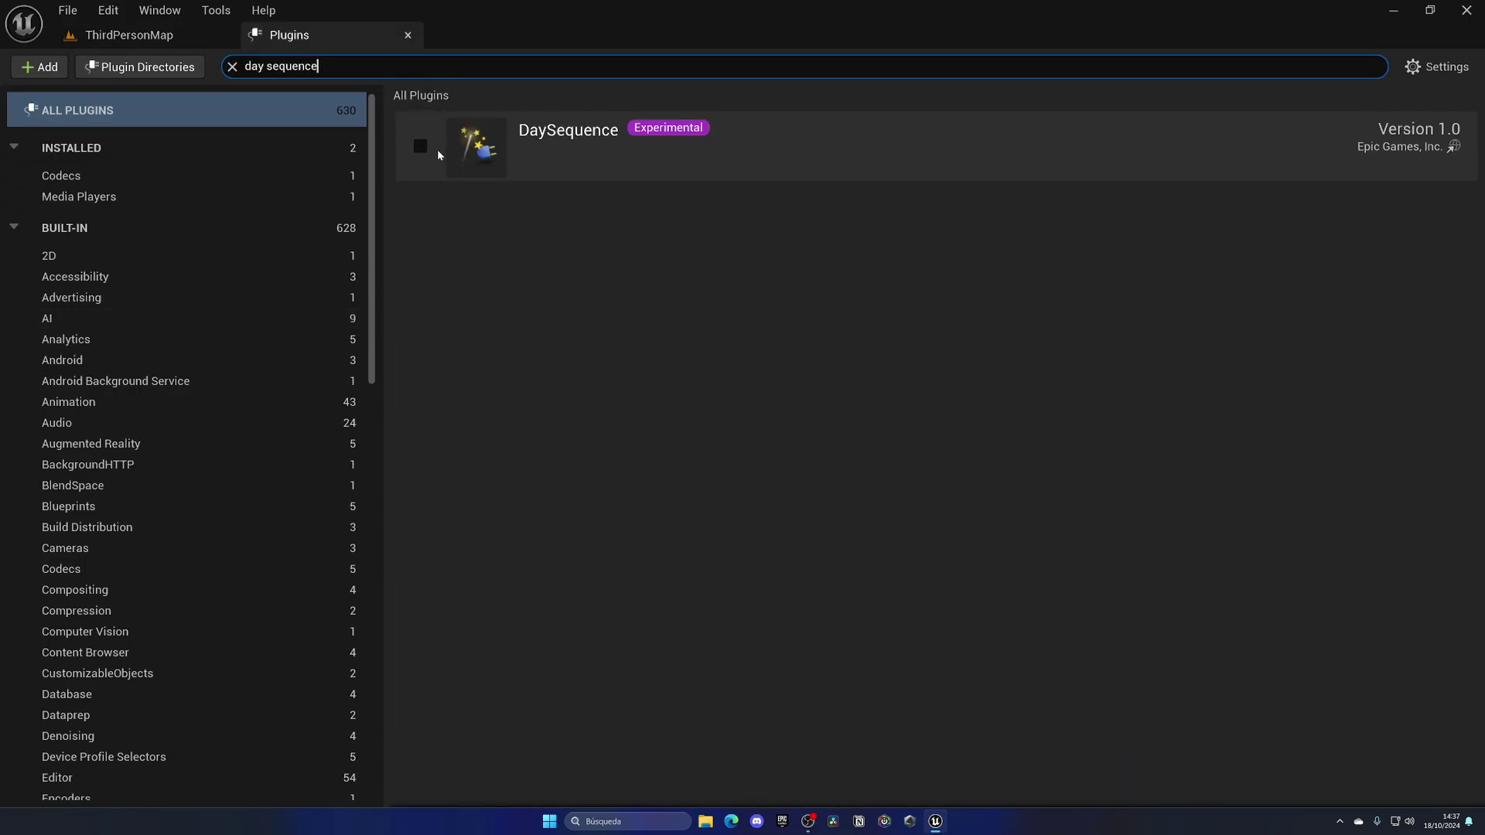
{"action": "left_click", "coordinate": [421, 147]}
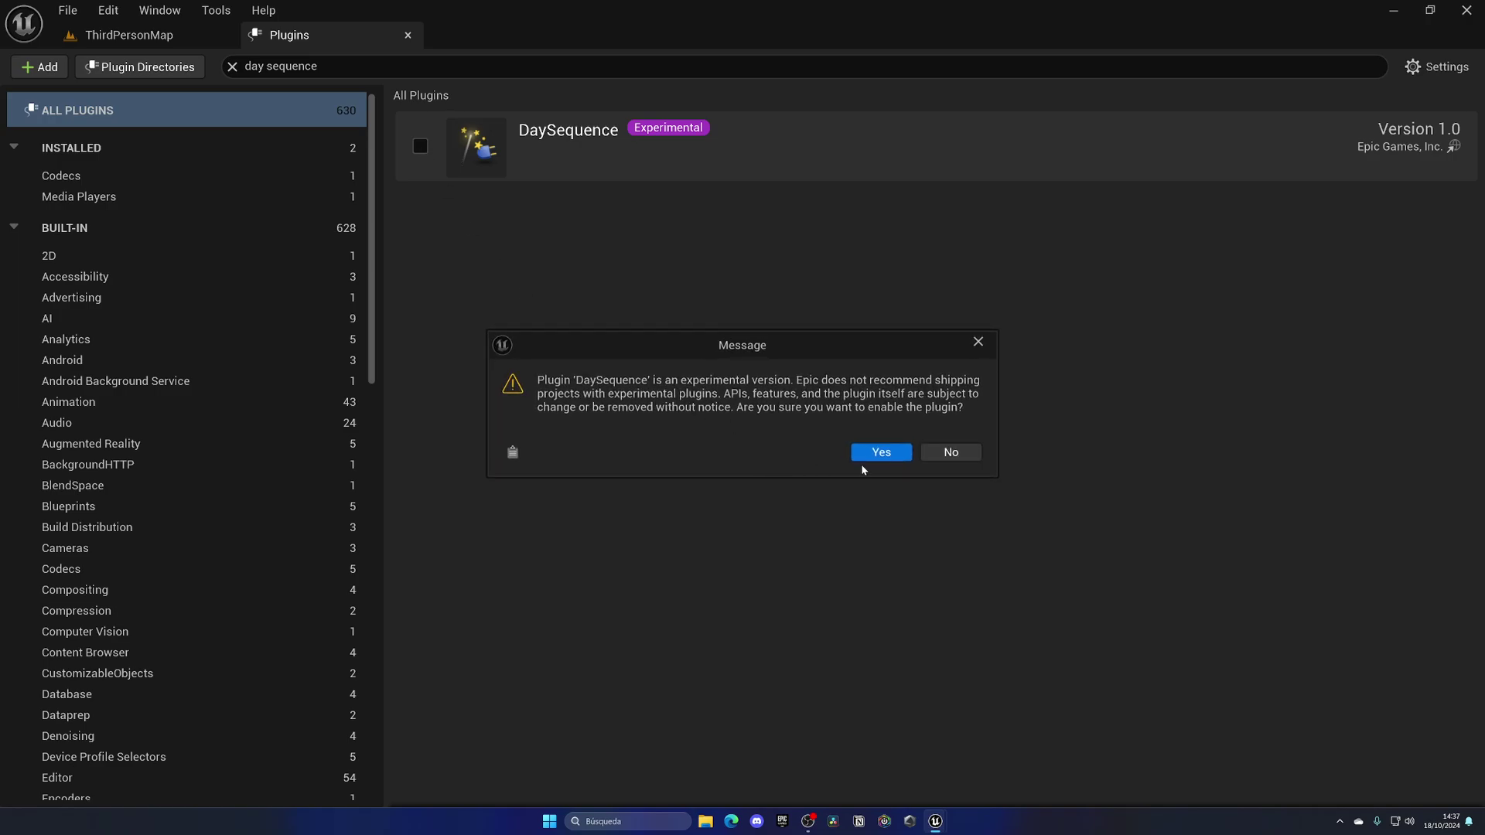
{"action": "left_click", "coordinate": [881, 456]}
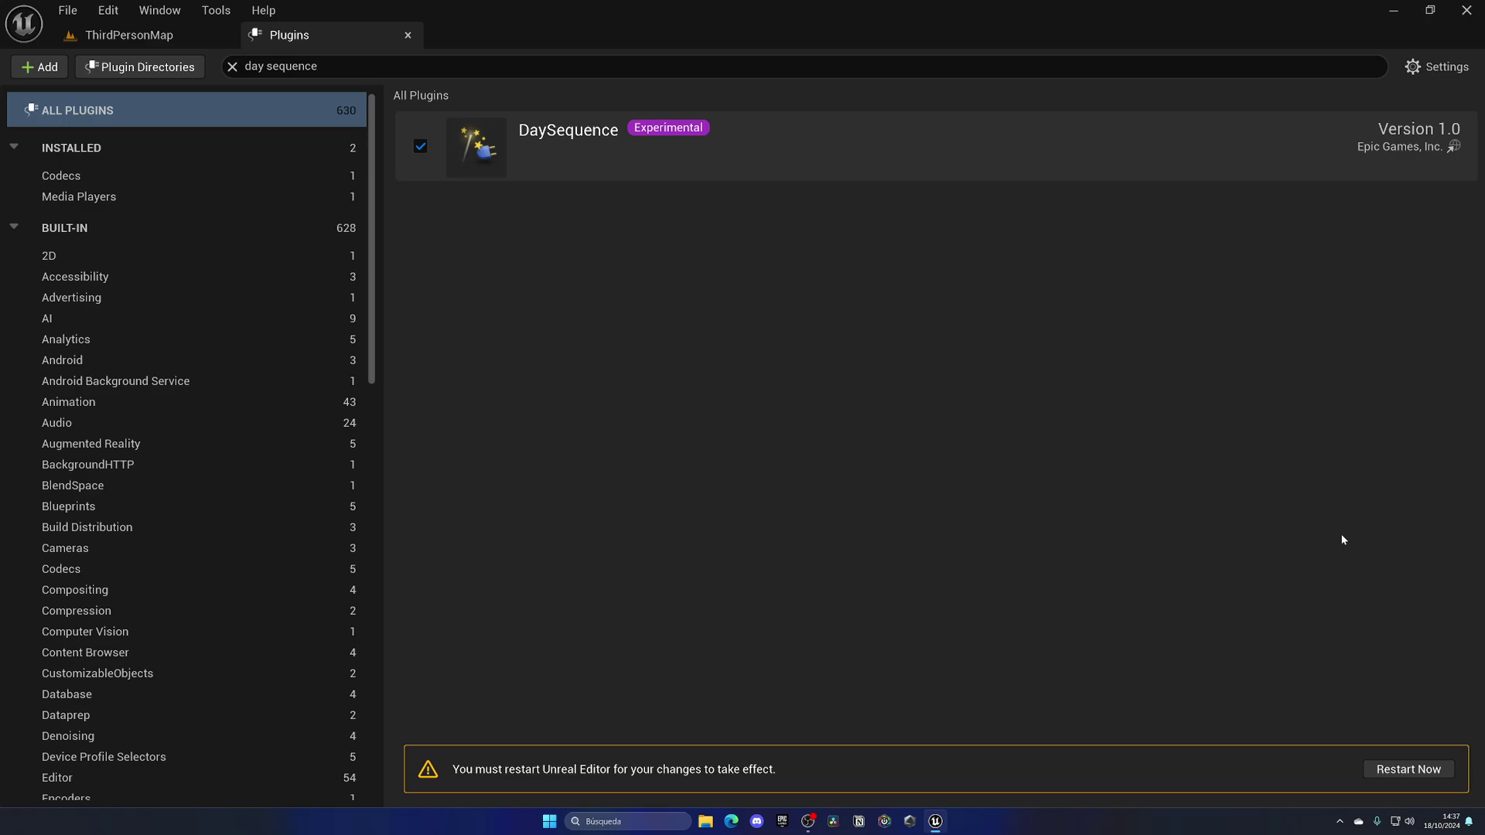
{"action": "left_click", "coordinate": [1392, 778]}
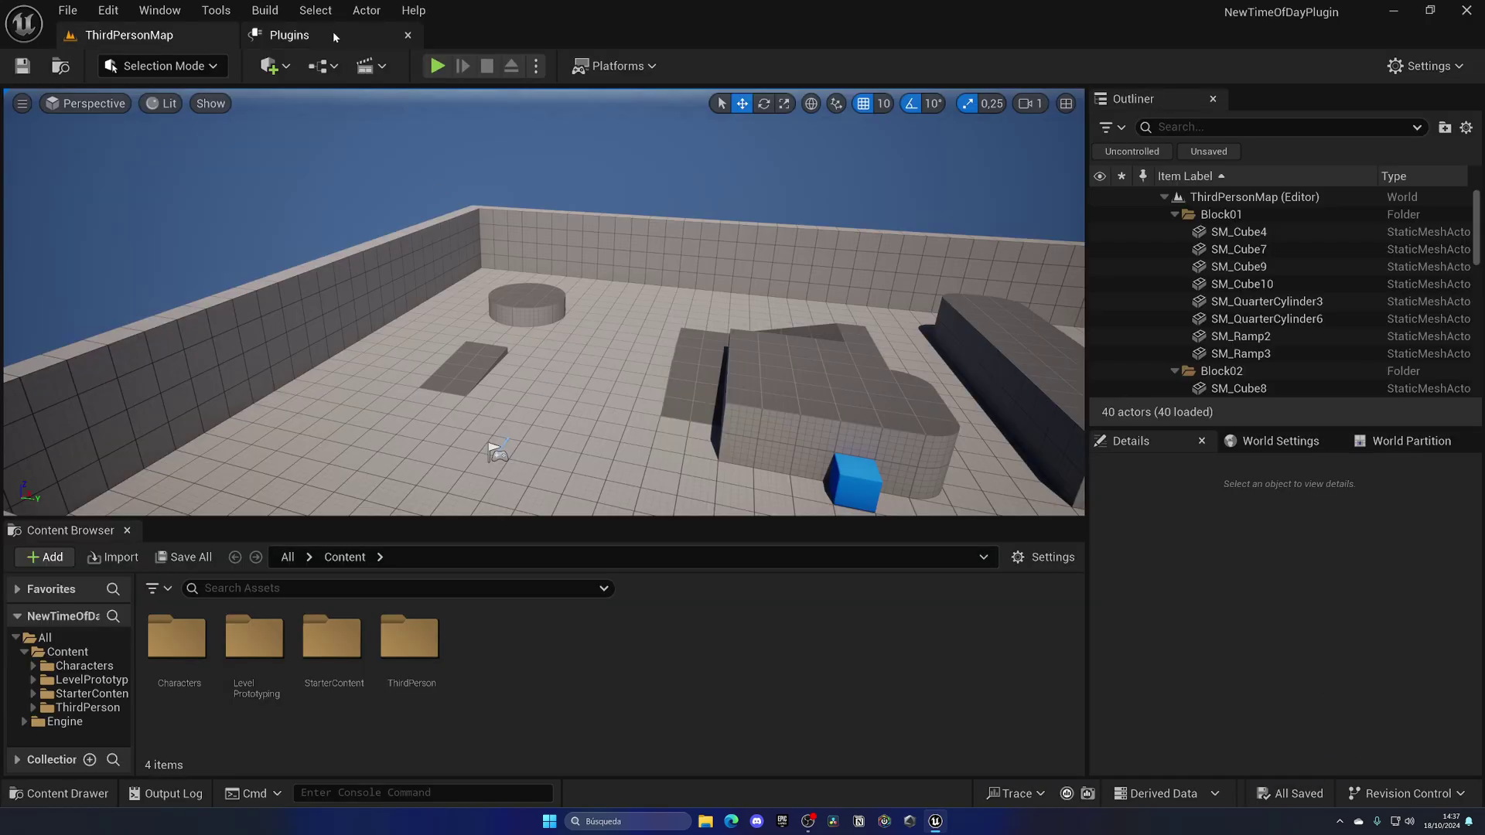
Step: Check in the plugin list that DaySequence is enabled, and close the list
{"action": "left_click", "coordinate": [309, 34]}
{"action": "type", "text": "day seq"}
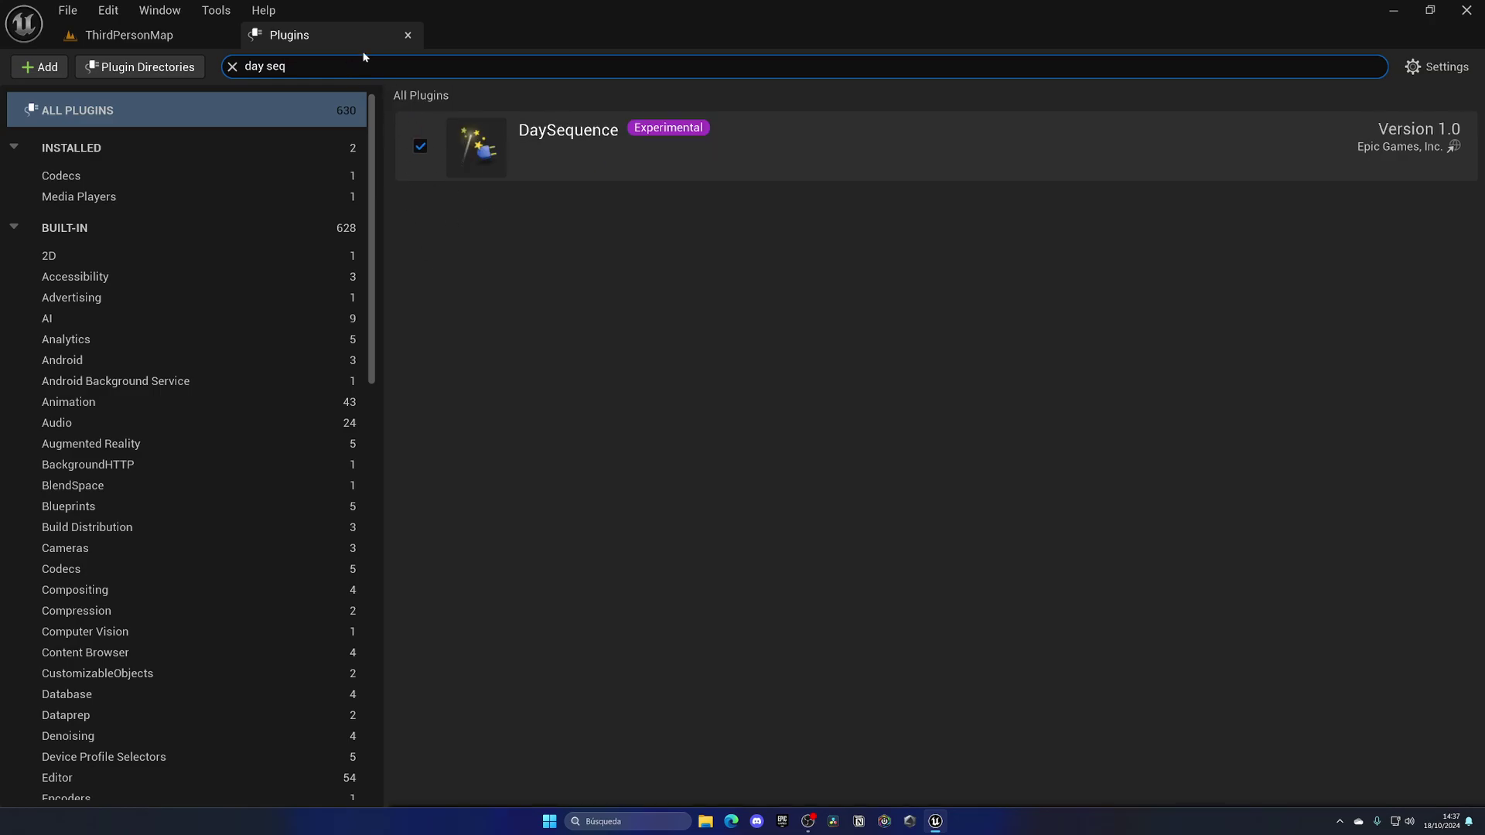
{"action": "left_click", "coordinate": [407, 35]}
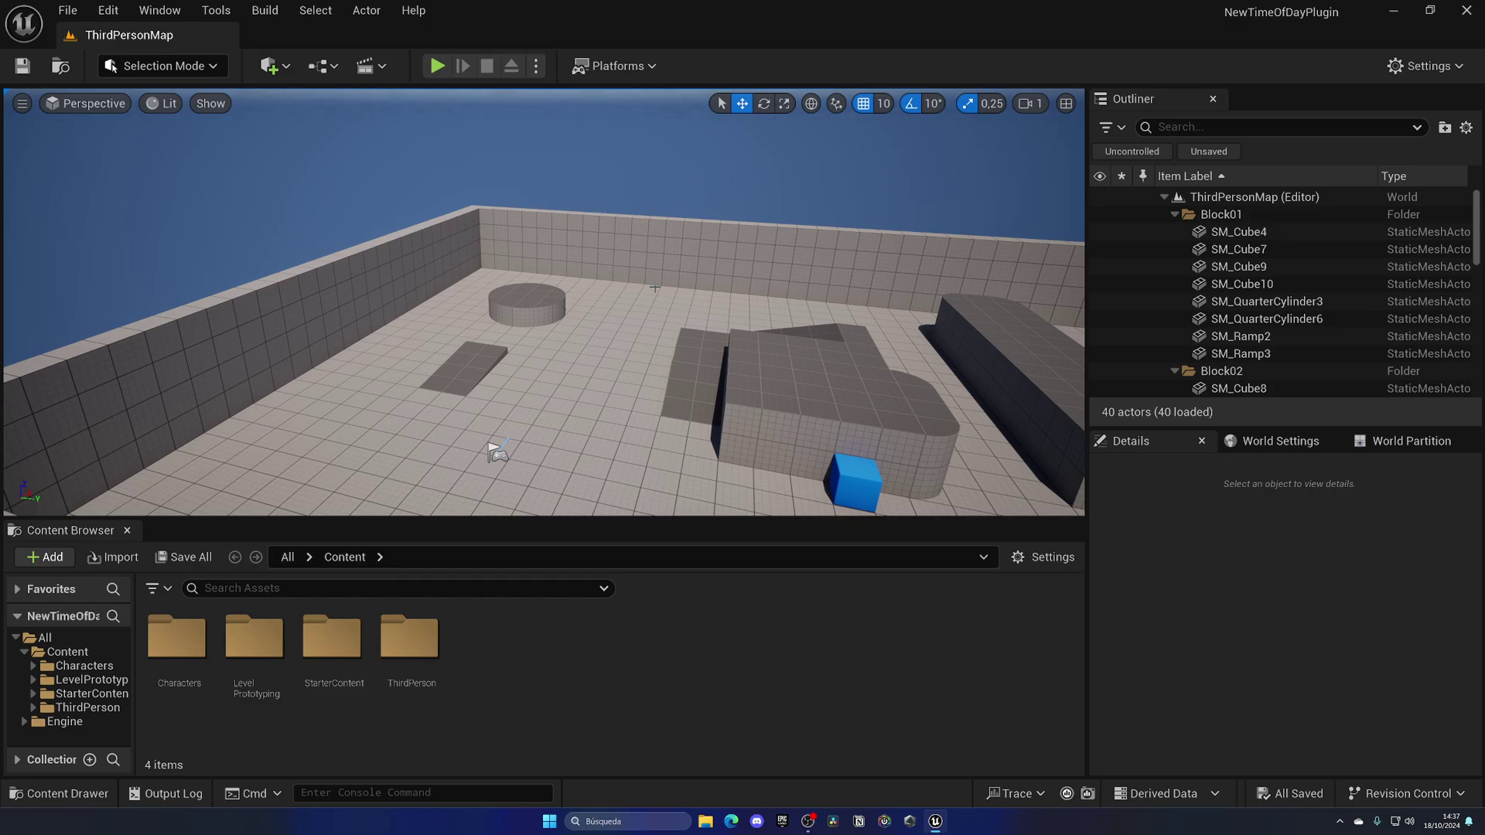
Step: Delete all actors in the Lighting folder, from DirectionalLight through VolumetricCloud
{"action": "left_click", "coordinate": [1174, 214]}
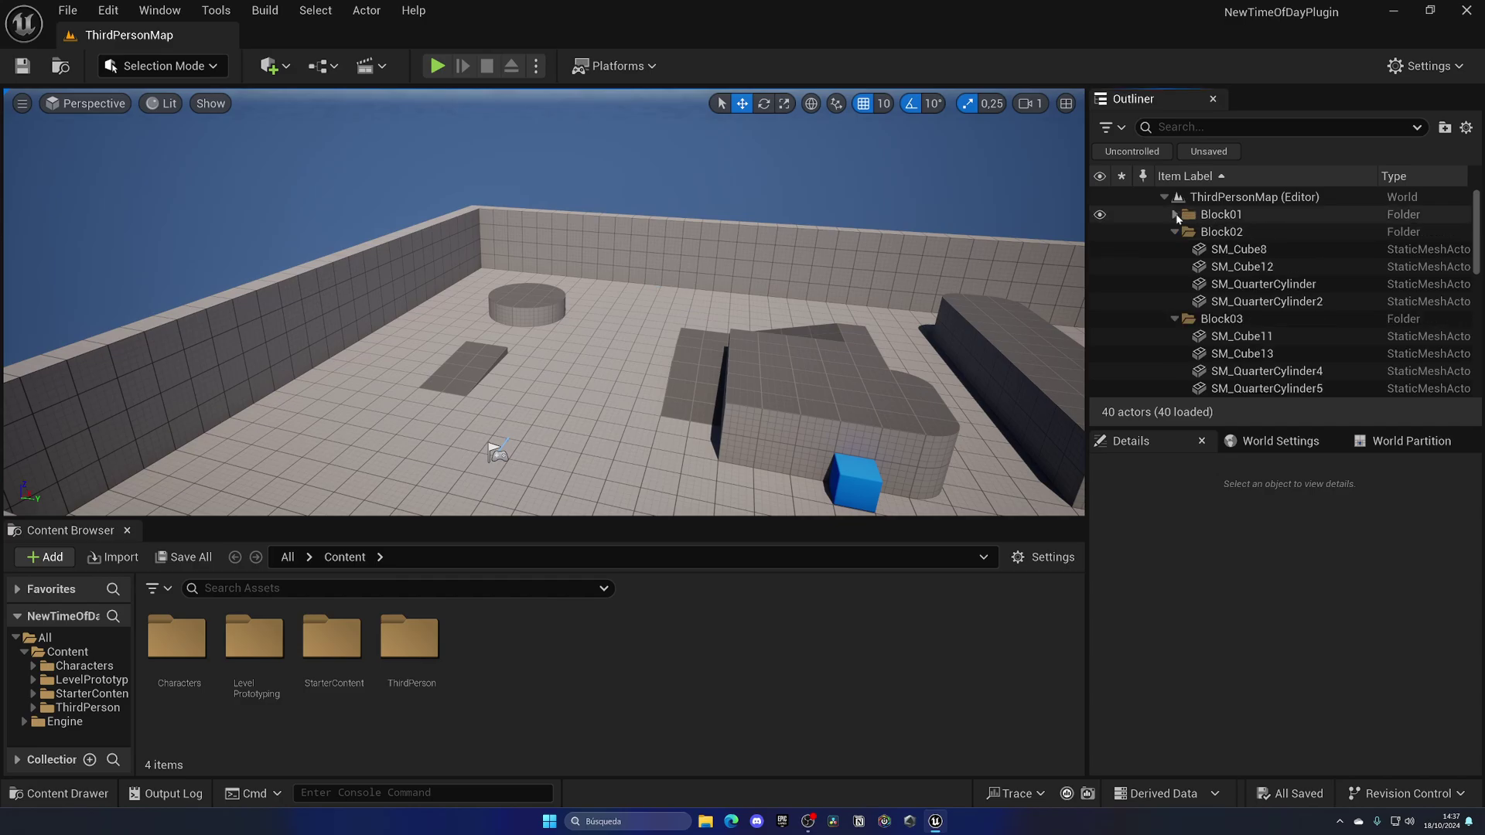
{"action": "left_click", "coordinate": [1175, 232]}
{"action": "left_click", "coordinate": [1175, 249]}
{"action": "left_click", "coordinate": [1174, 267]}
{"action": "scroll", "coordinate": [1206, 279], "scroll_direction": "down", "scroll_amount": 2}
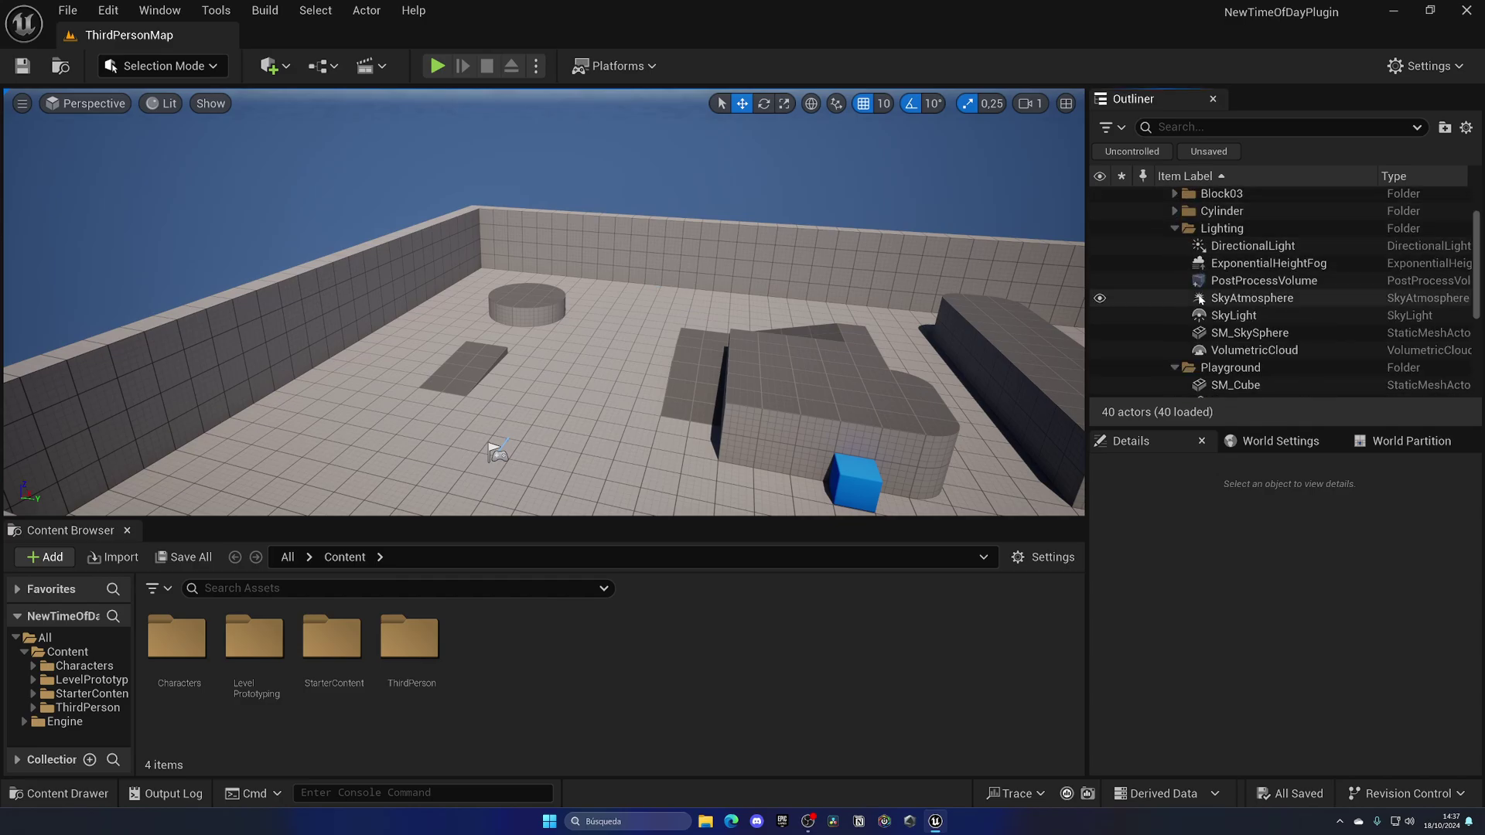
{"action": "left_click", "coordinate": [1241, 248]}
{"action": "left_click", "coordinate": [1257, 350], "text": "shift"}
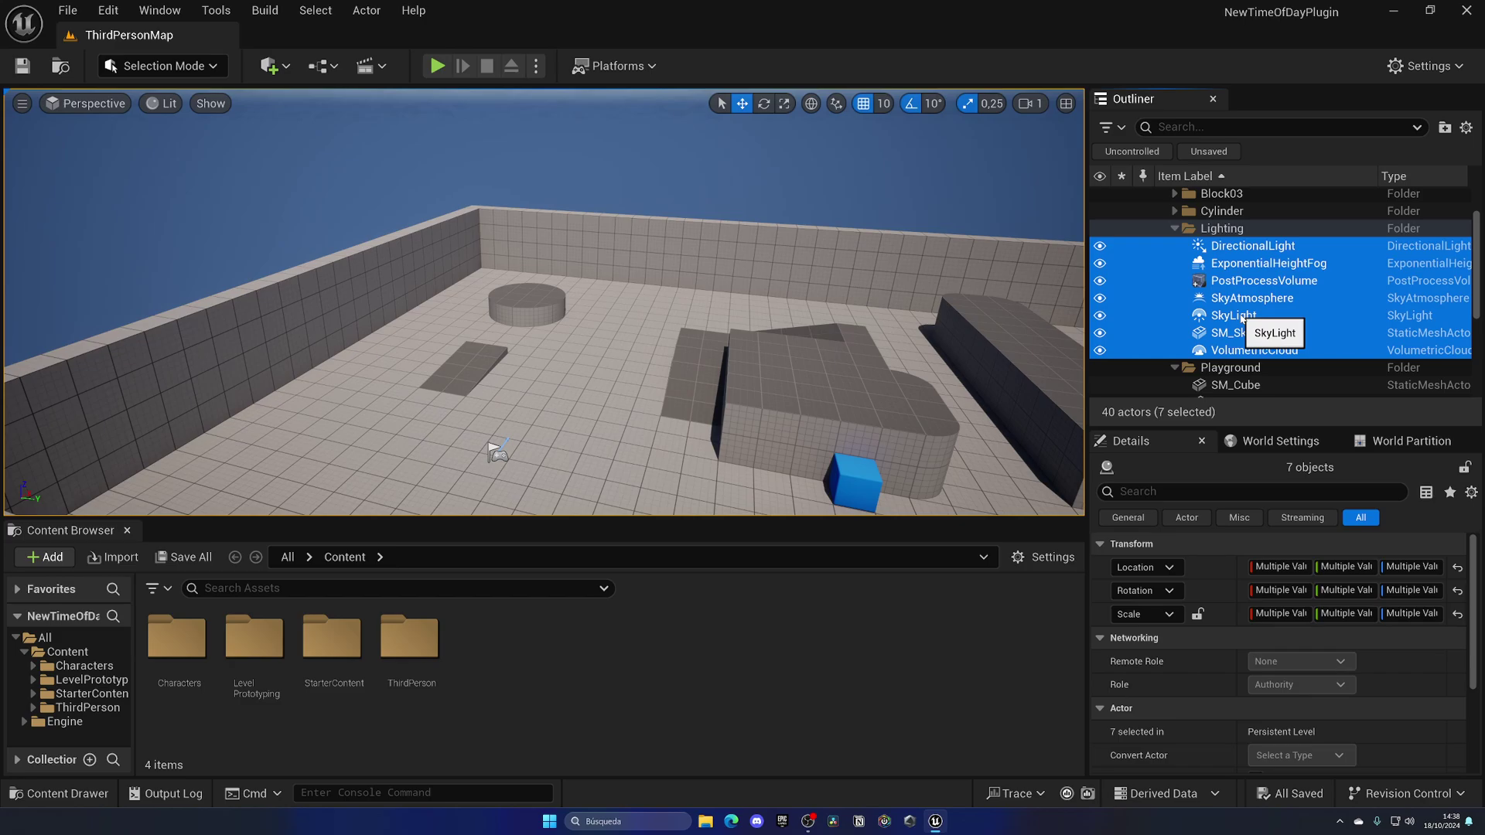
{"action": "key", "text": "Delete"}
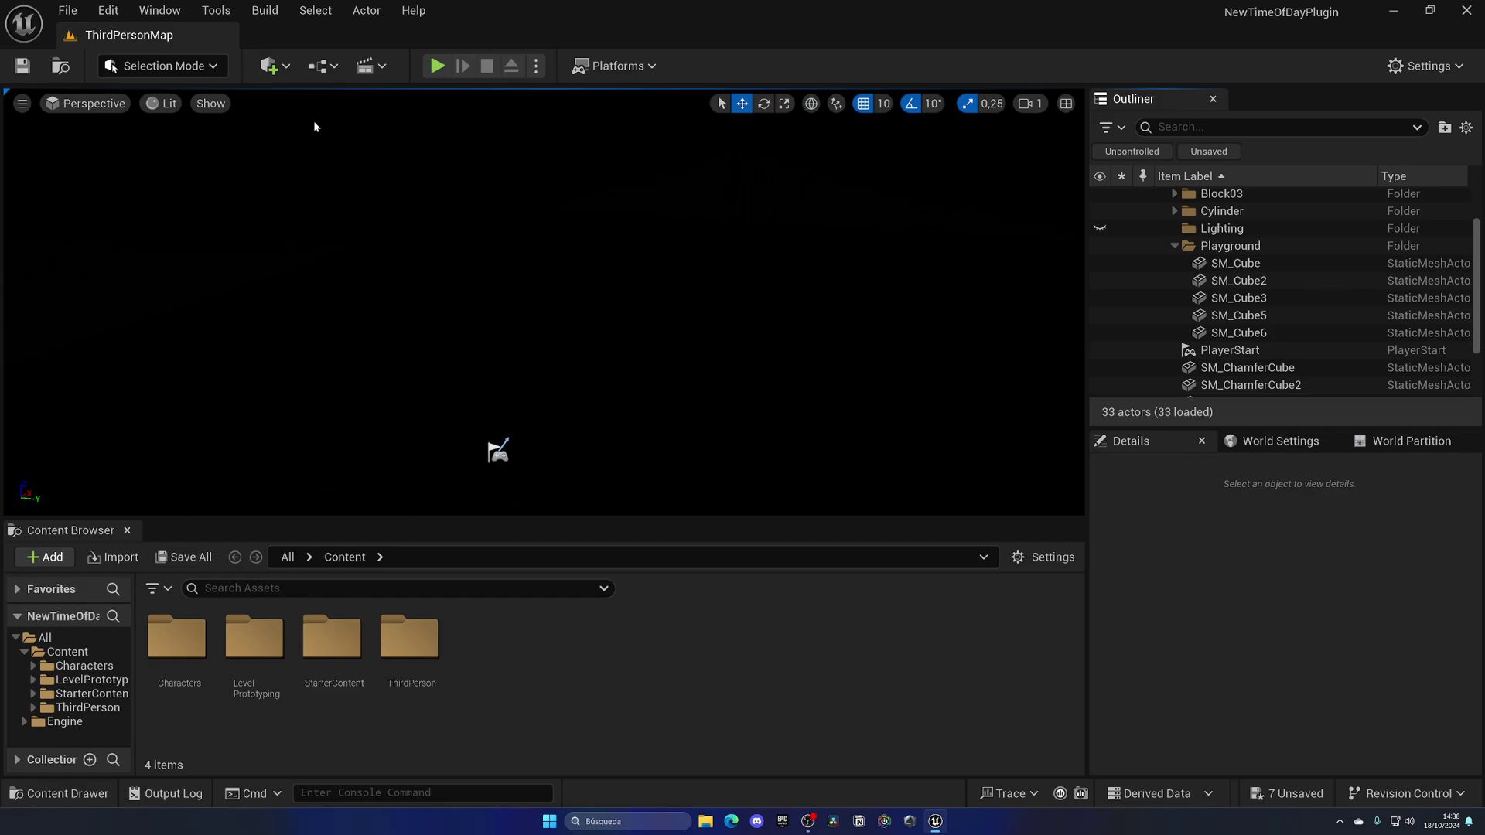
Step: Add a Sun Moon Day Sequence Actor to the level and reset its location to the origin
{"action": "left_click", "coordinate": [279, 76]}
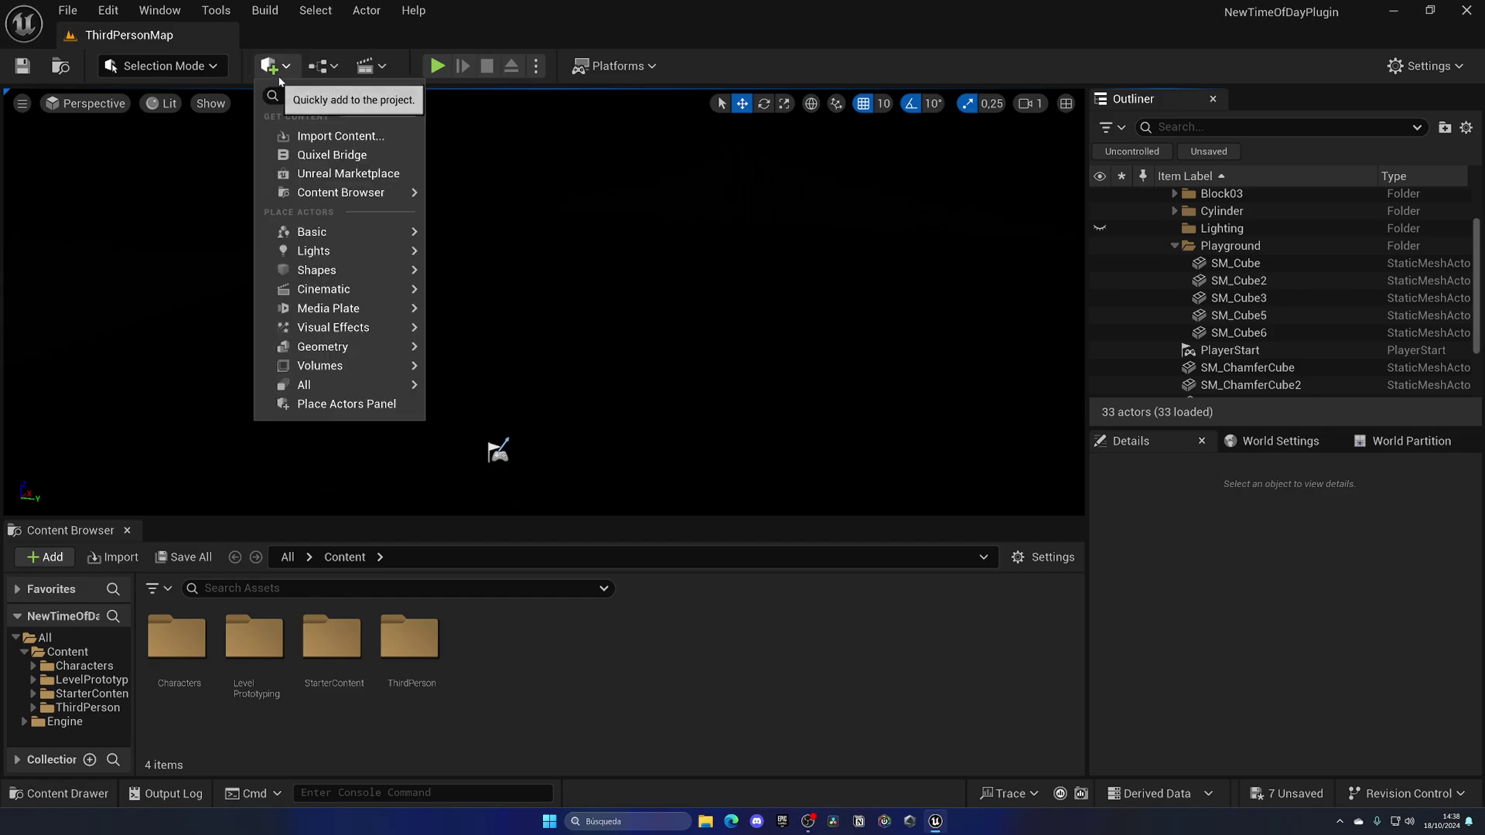
{"action": "mouse_move", "coordinate": [350, 386]}
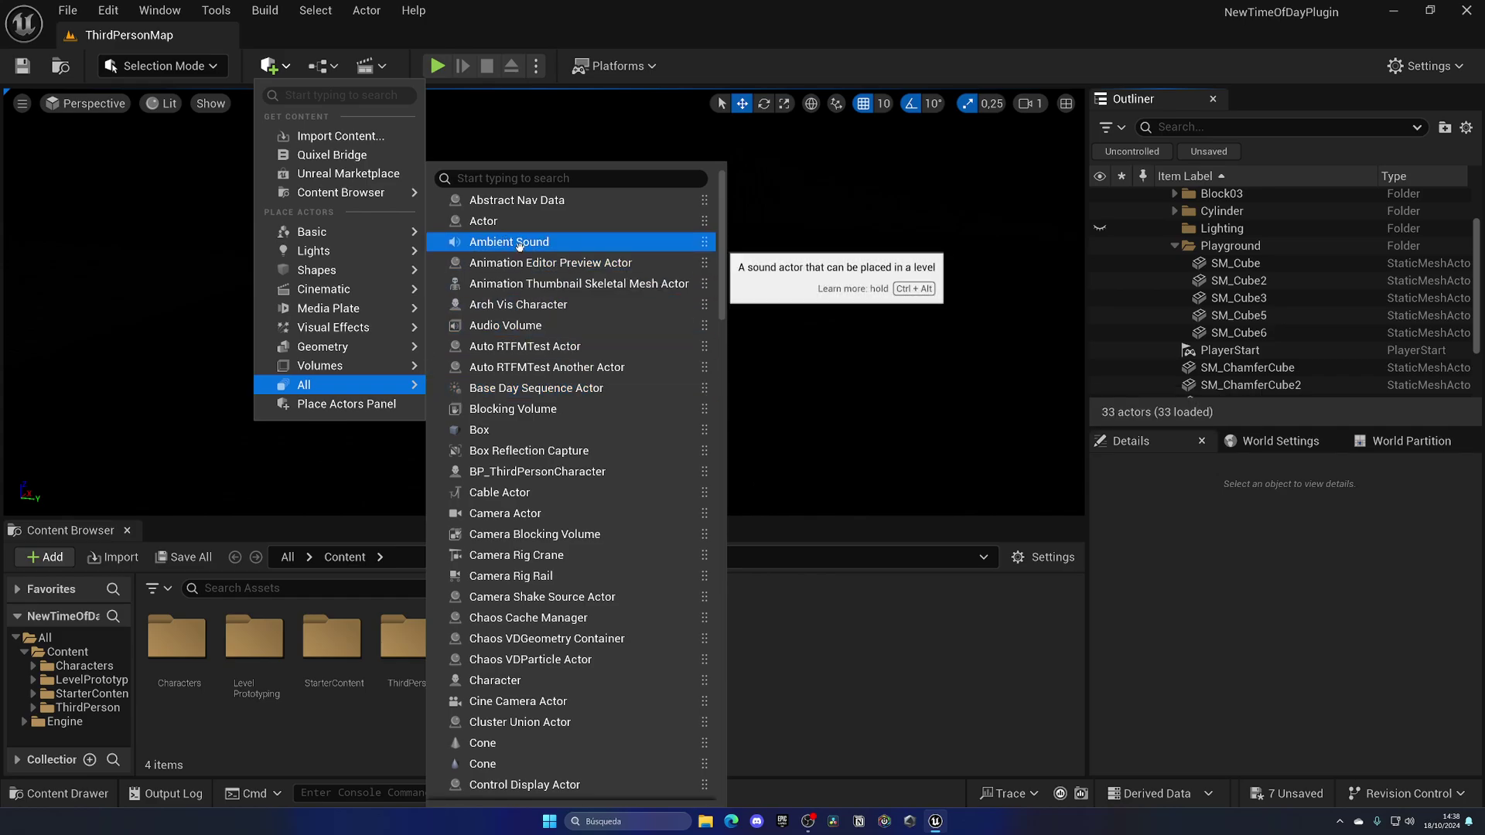
{"action": "type", "text": "day se"}
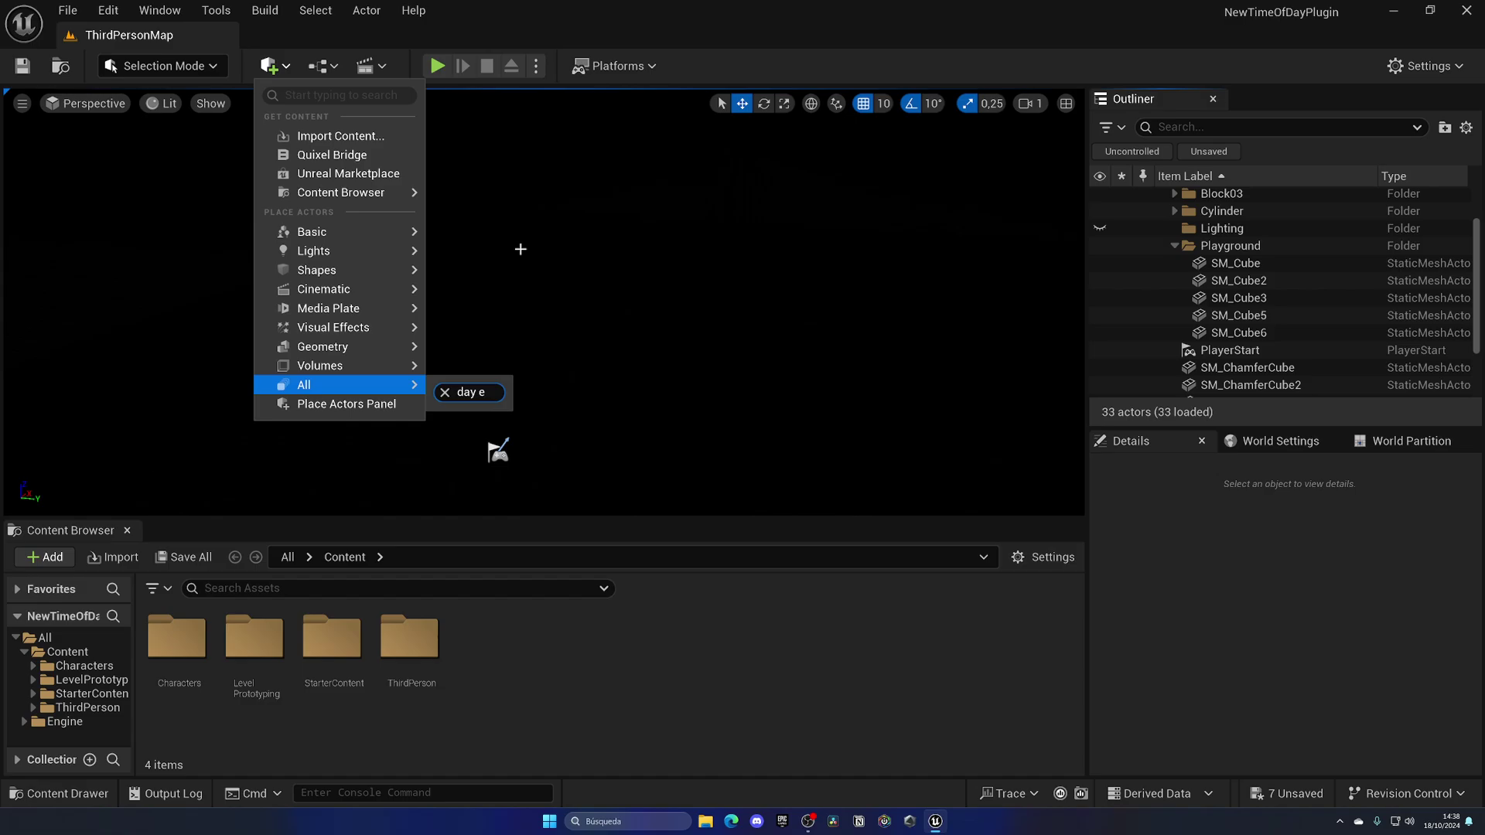
{"action": "type", "text": "quen"}
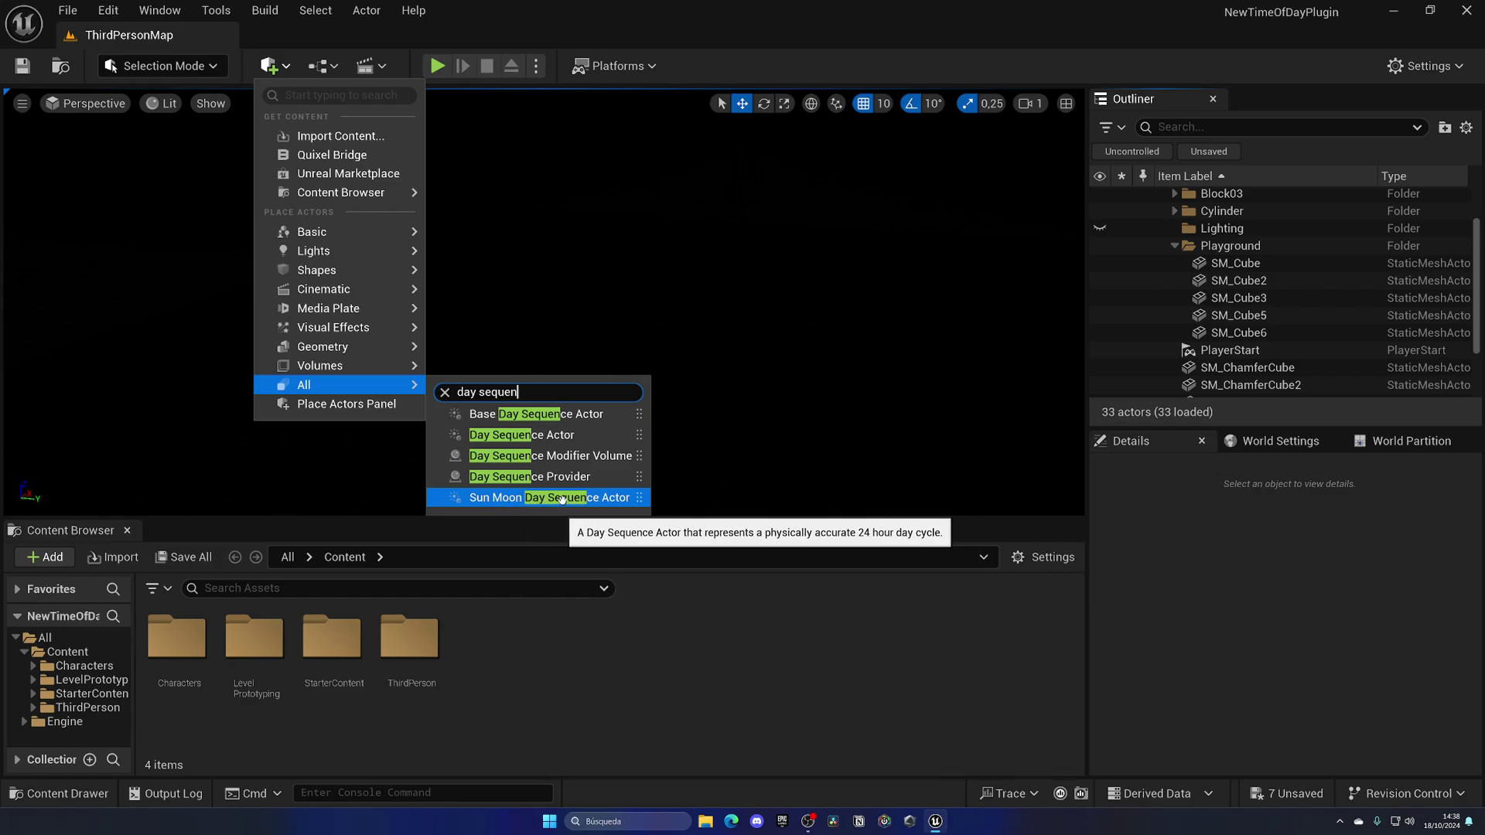
{"action": "left_click", "coordinate": [558, 499]}
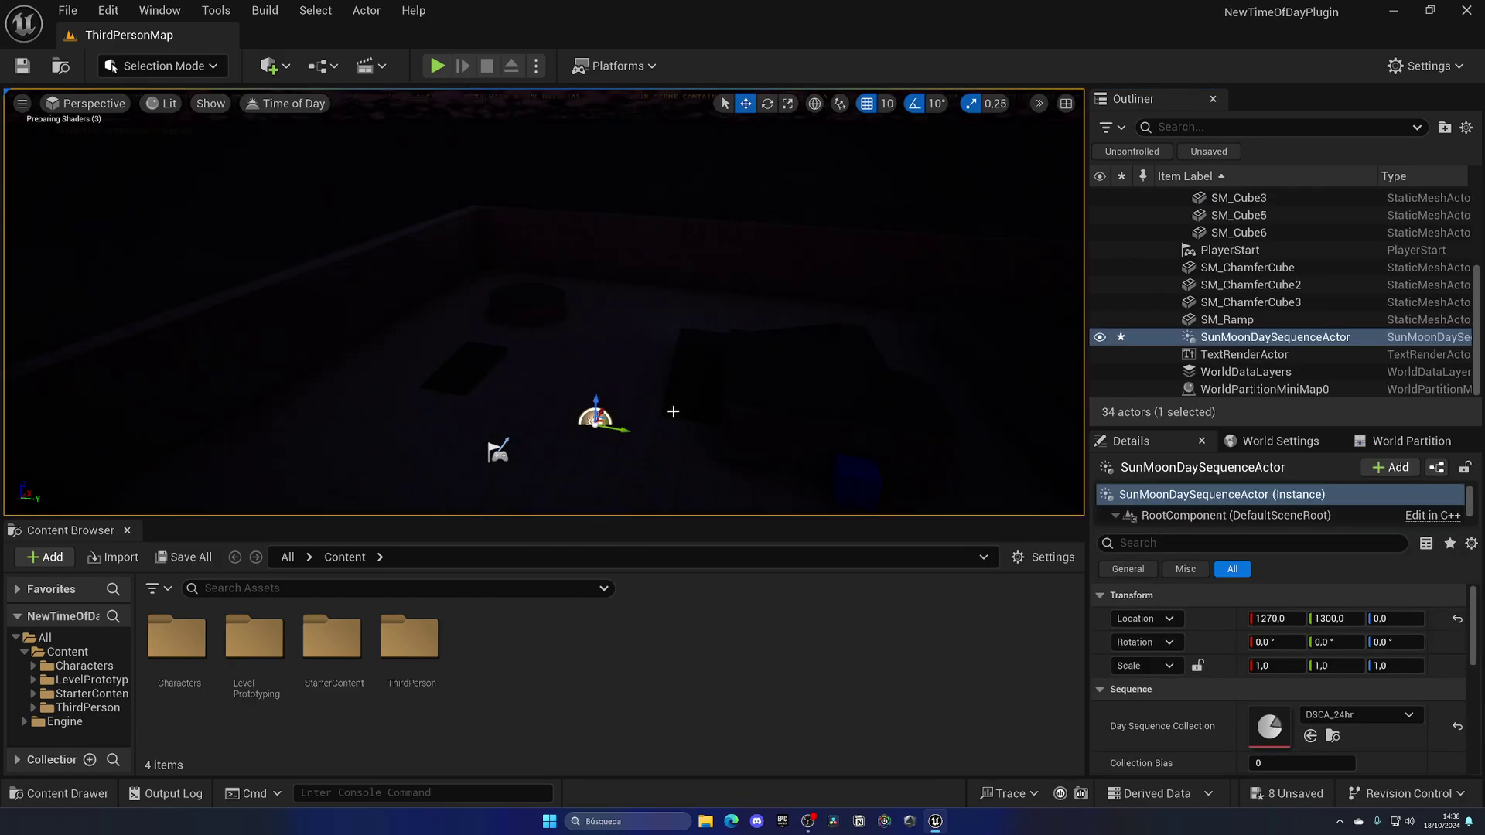
{"action": "left_click", "coordinate": [1457, 619]}
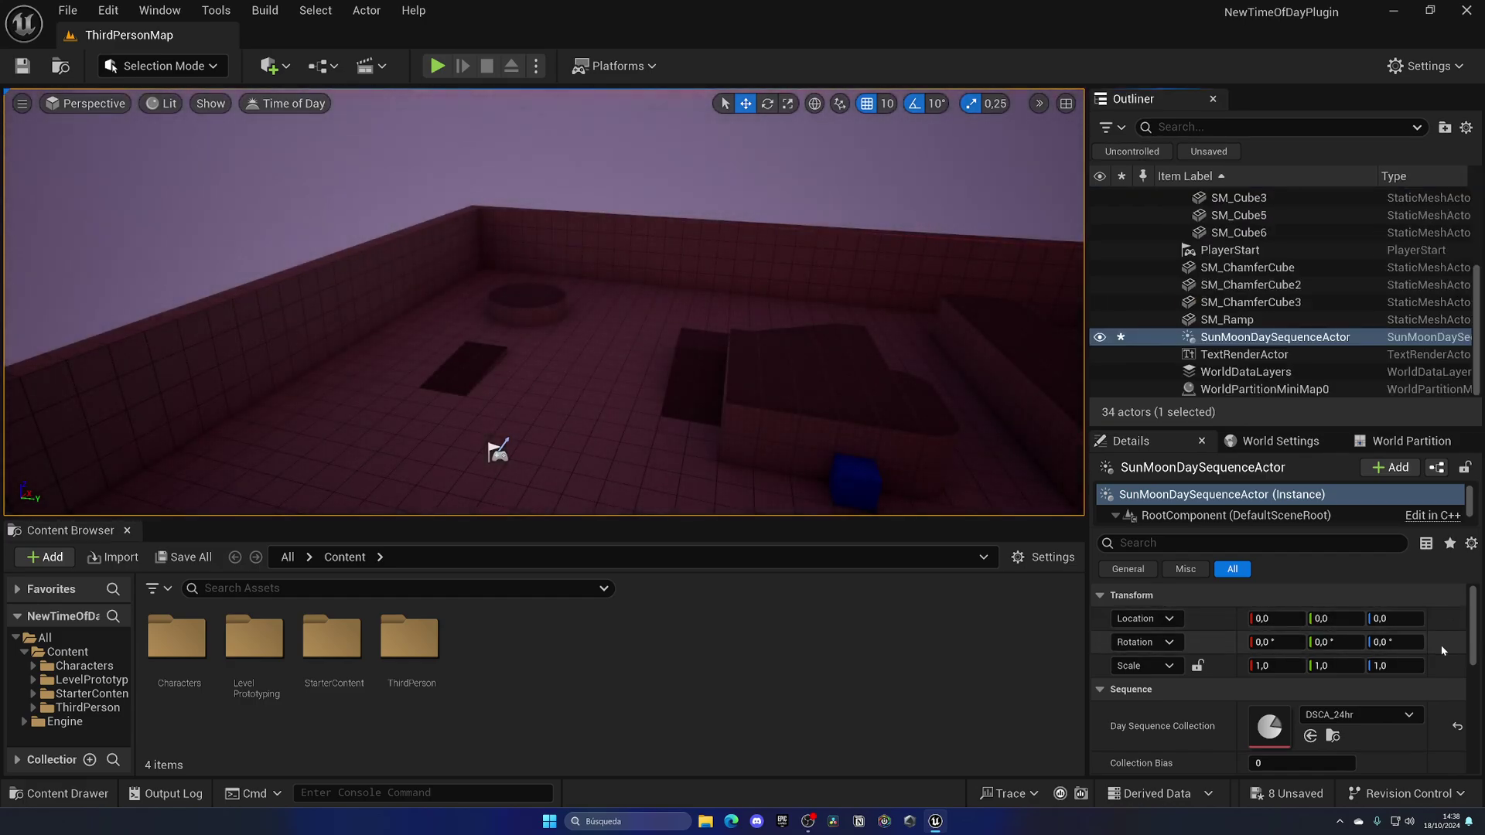
Step: Examine the lit level and the component list of the SunMoonDaySequenceActor, including its sun, moon, fog and sky components
{"action": "right_click_drag", "start_coordinate": [499, 412], "coordinate": [773, 290]}
{"action": "key", "text": "w"}
{"action": "right_click_drag", "start_coordinate": [541, 302], "coordinate": [866, 248]}
{"action": "mouse_move", "coordinate": [455, 457]}
{"action": "right_mouse_down"}
{"action": "mouse_move", "coordinate": [455, 442]}
{"action": "mouse_move", "coordinate": [464, 463]}
{"action": "right_mouse_up"}
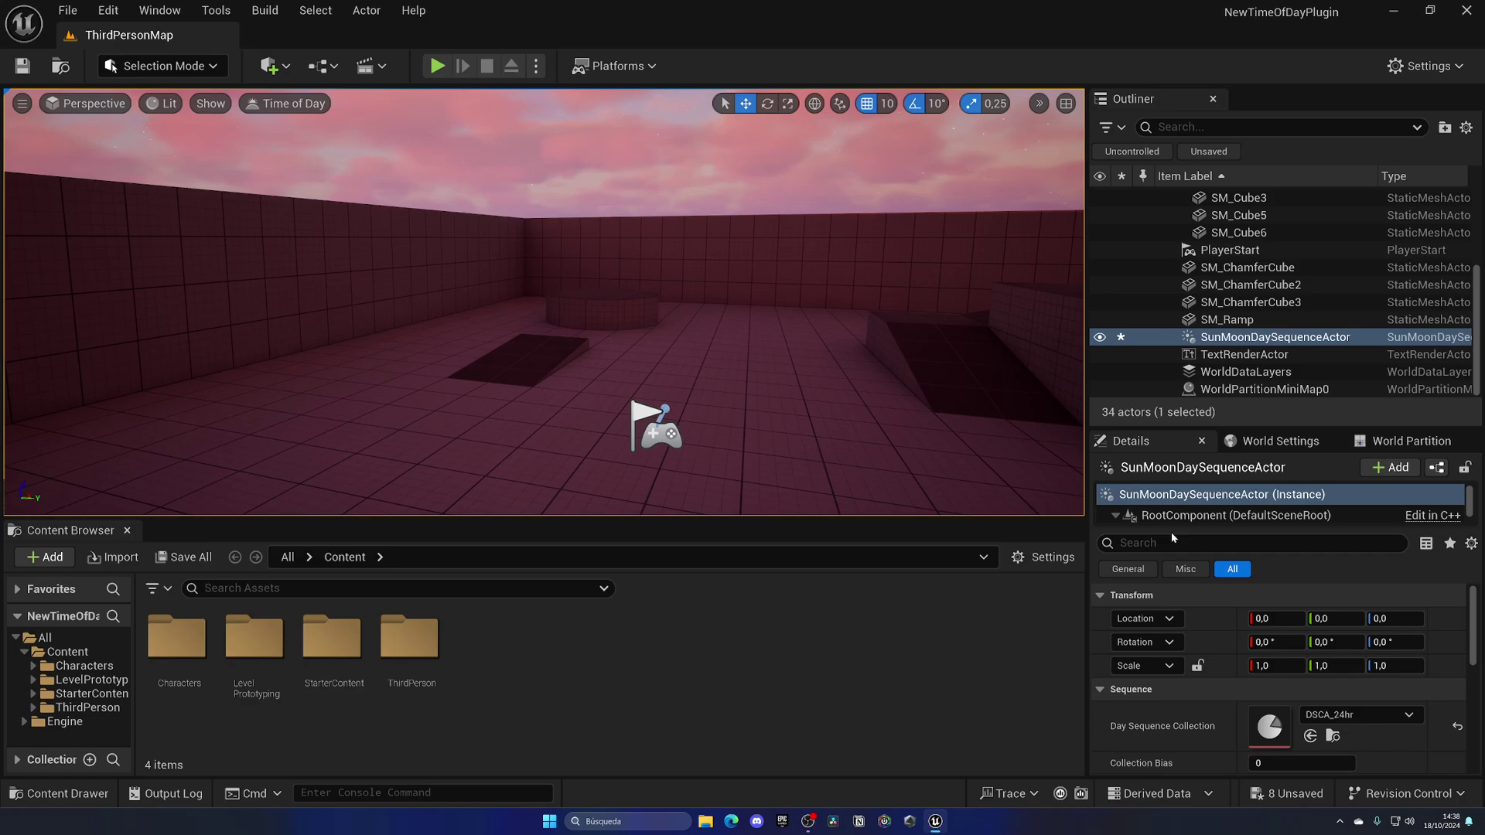
{"action": "left_click_drag", "start_coordinate": [1177, 525], "coordinate": [1180, 623]}
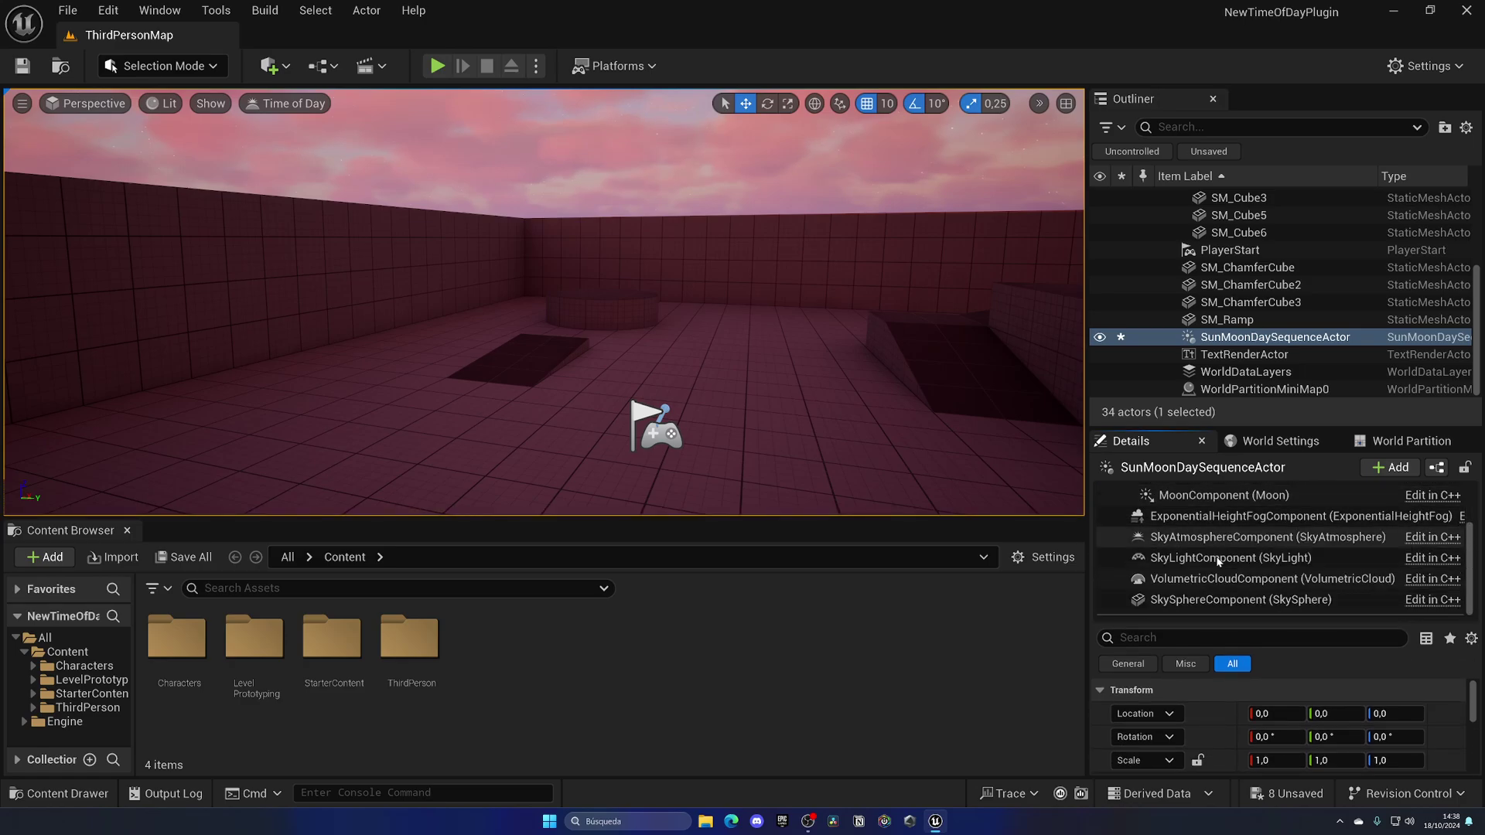
{"action": "scroll", "coordinate": [1214, 564], "scroll_direction": "down", "scroll_amount": 3}
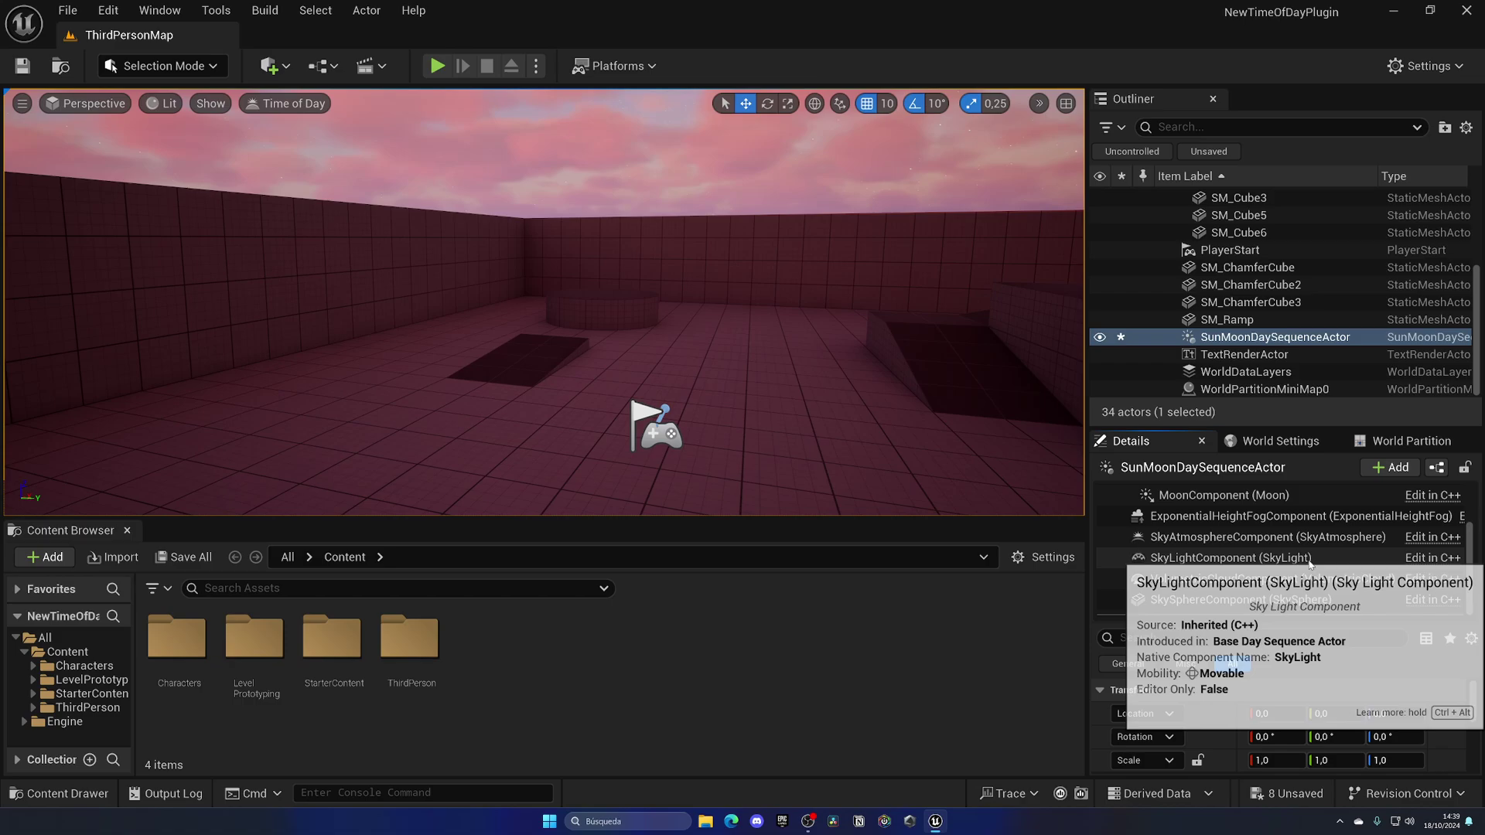
{"action": "scroll", "coordinate": [1309, 564], "scroll_direction": "up", "scroll_amount": 2}
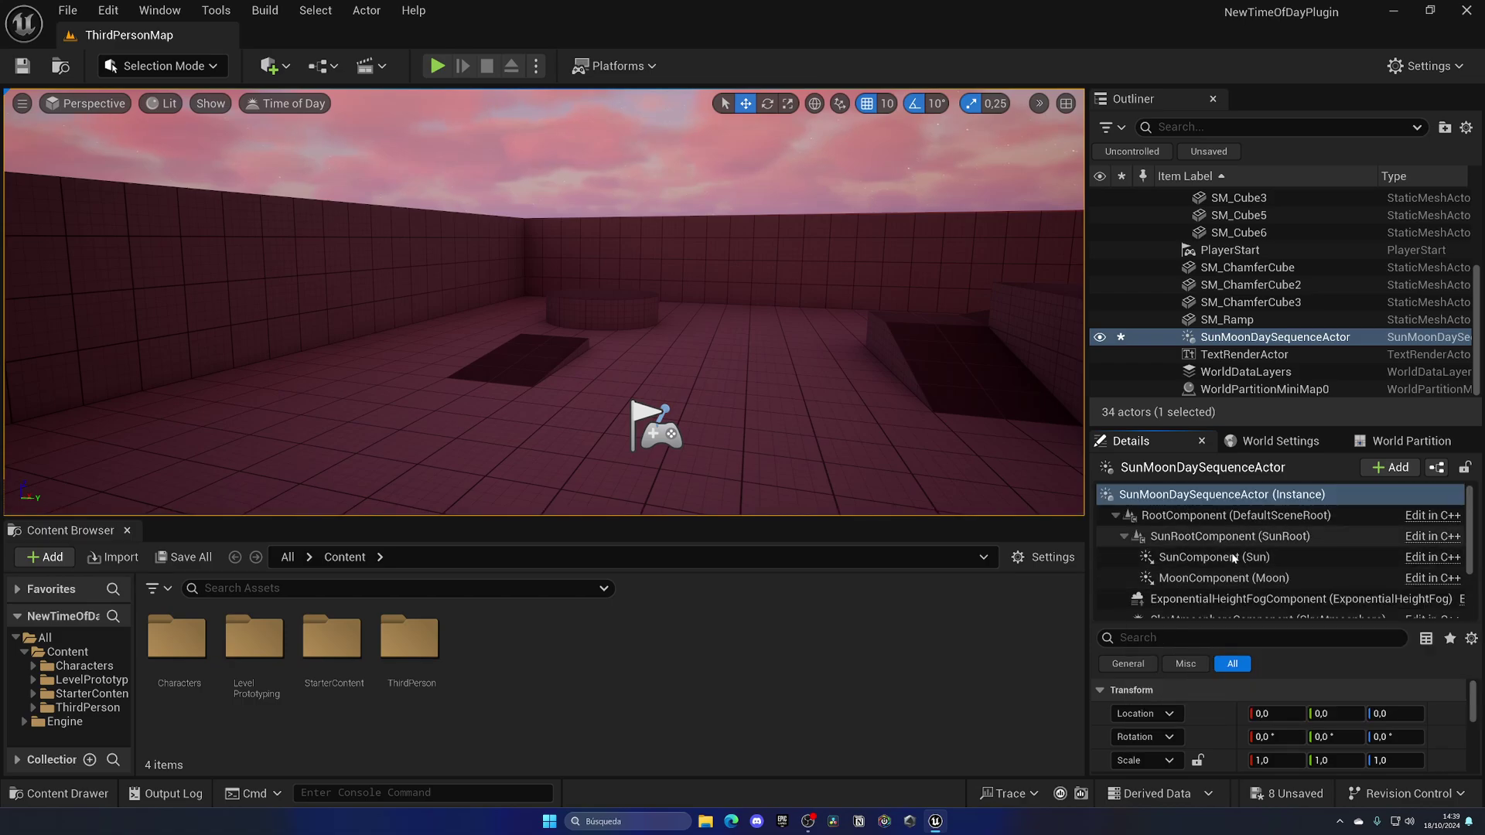
{"action": "left_click_drag", "start_coordinate": [1204, 620], "coordinate": [1205, 539]}
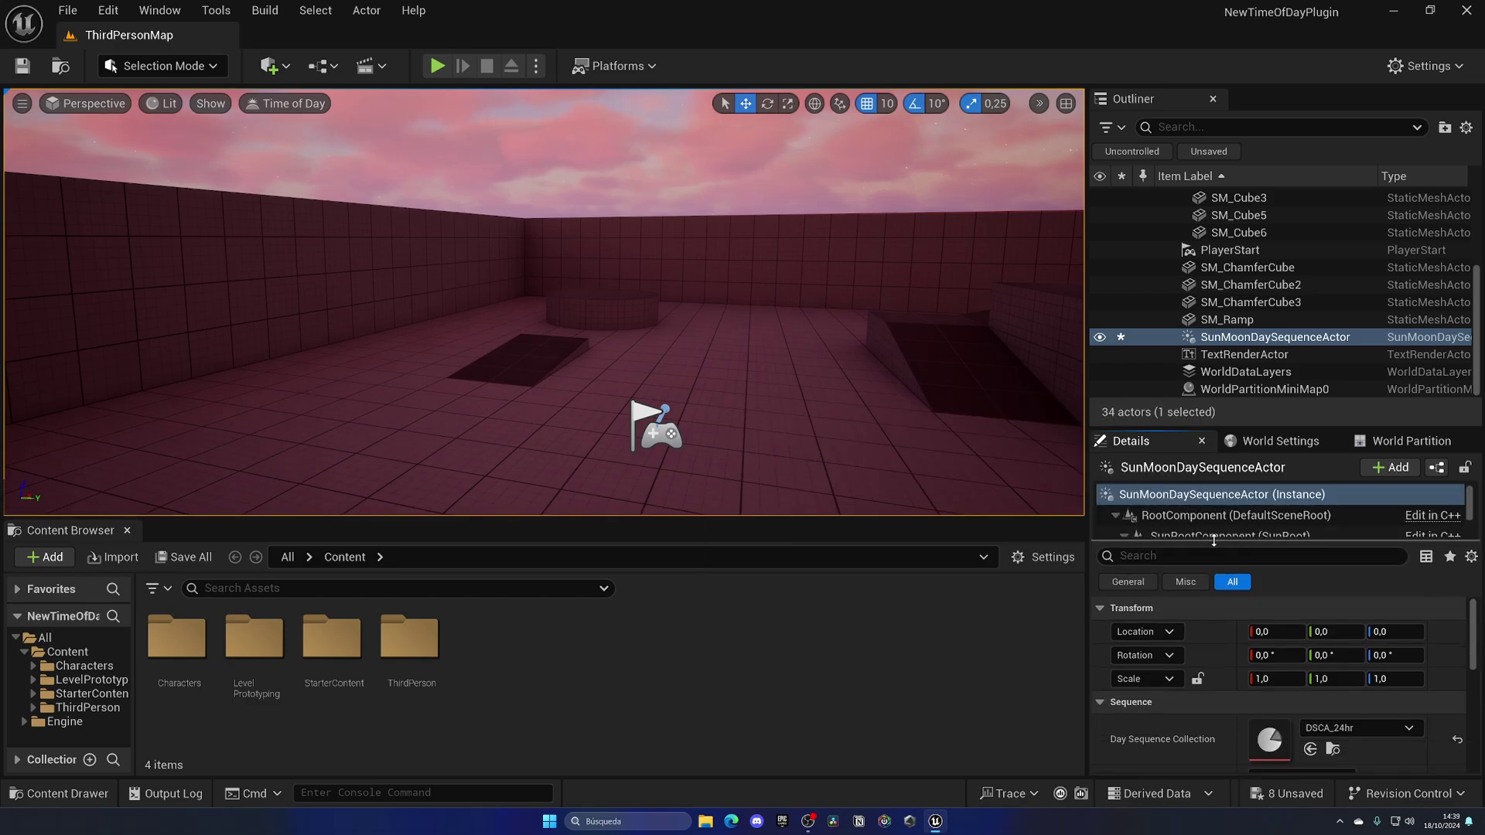
Step: Play the SunMoonDaySequenceActor's time-of-day preview while watching the sky, and pause it
{"action": "scroll", "coordinate": [1209, 606], "scroll_direction": "down", "scroll_amount": 5}
{"action": "scroll", "coordinate": [1220, 646], "scroll_direction": "down", "scroll_amount": 1}
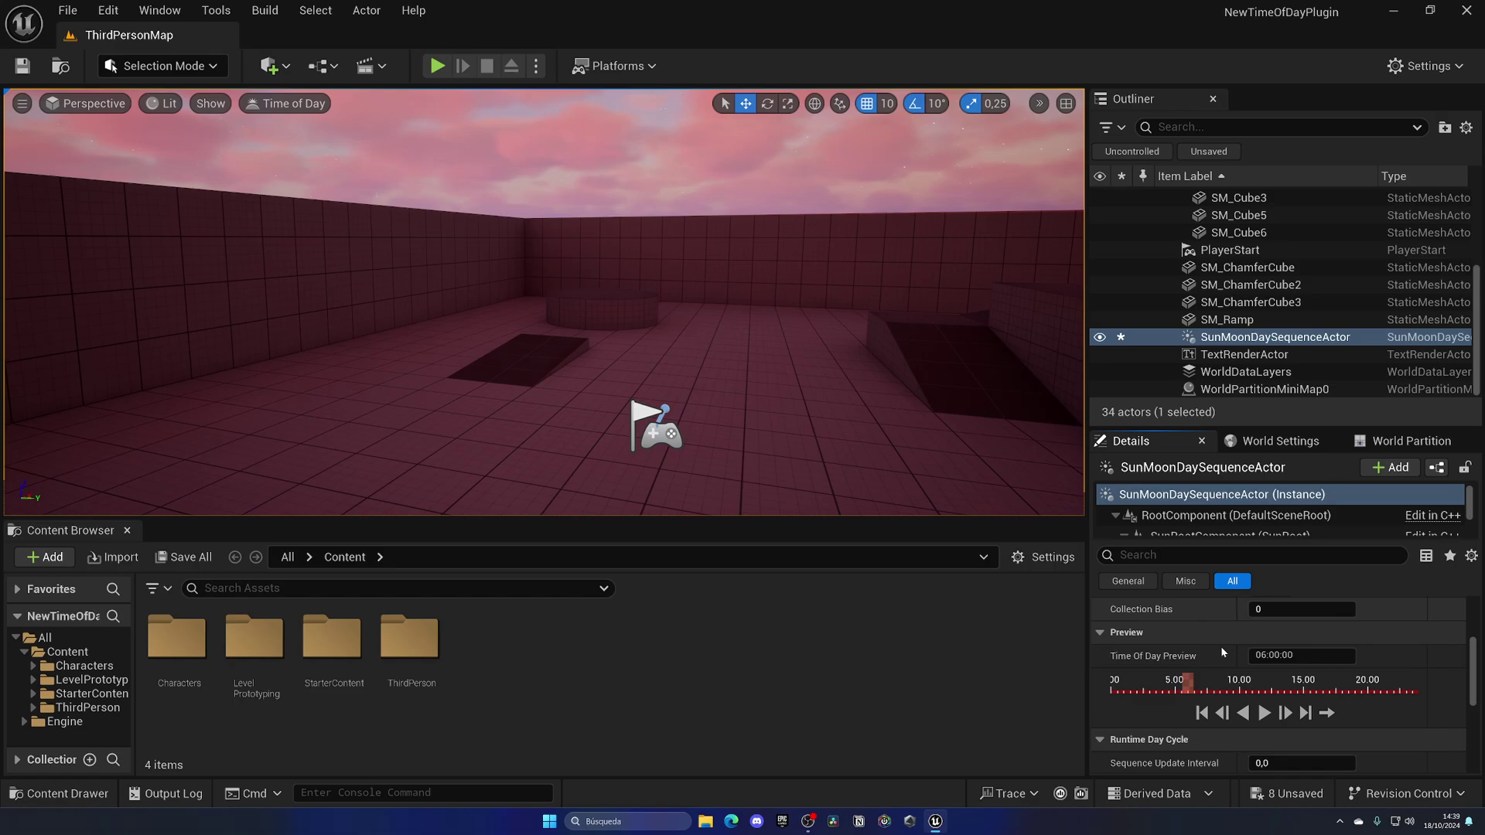
{"action": "left_click", "coordinate": [1263, 712]}
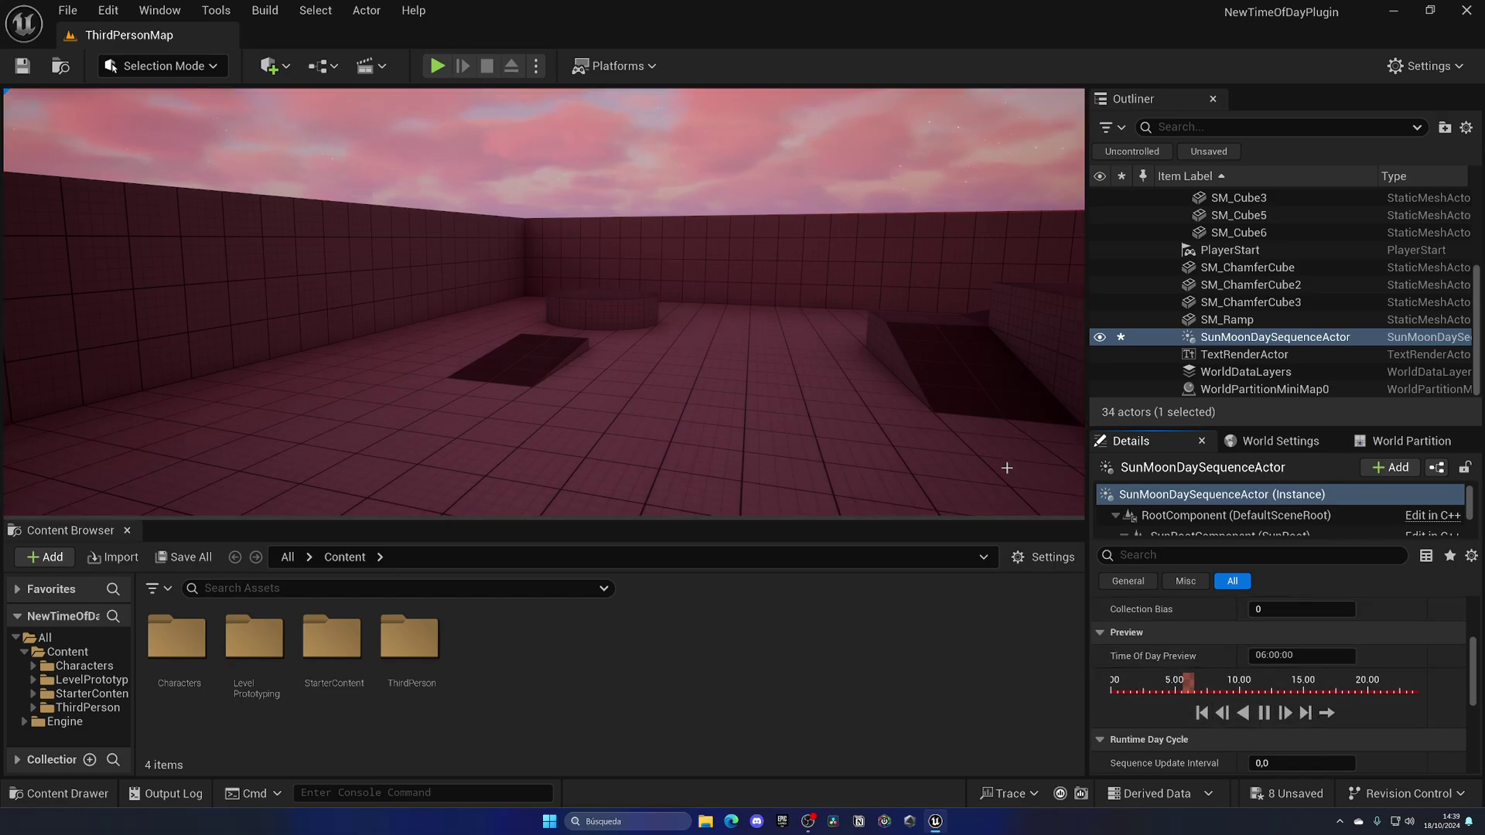
{"action": "right_click_drag", "start_coordinate": [851, 417], "coordinate": [1071, 340]}
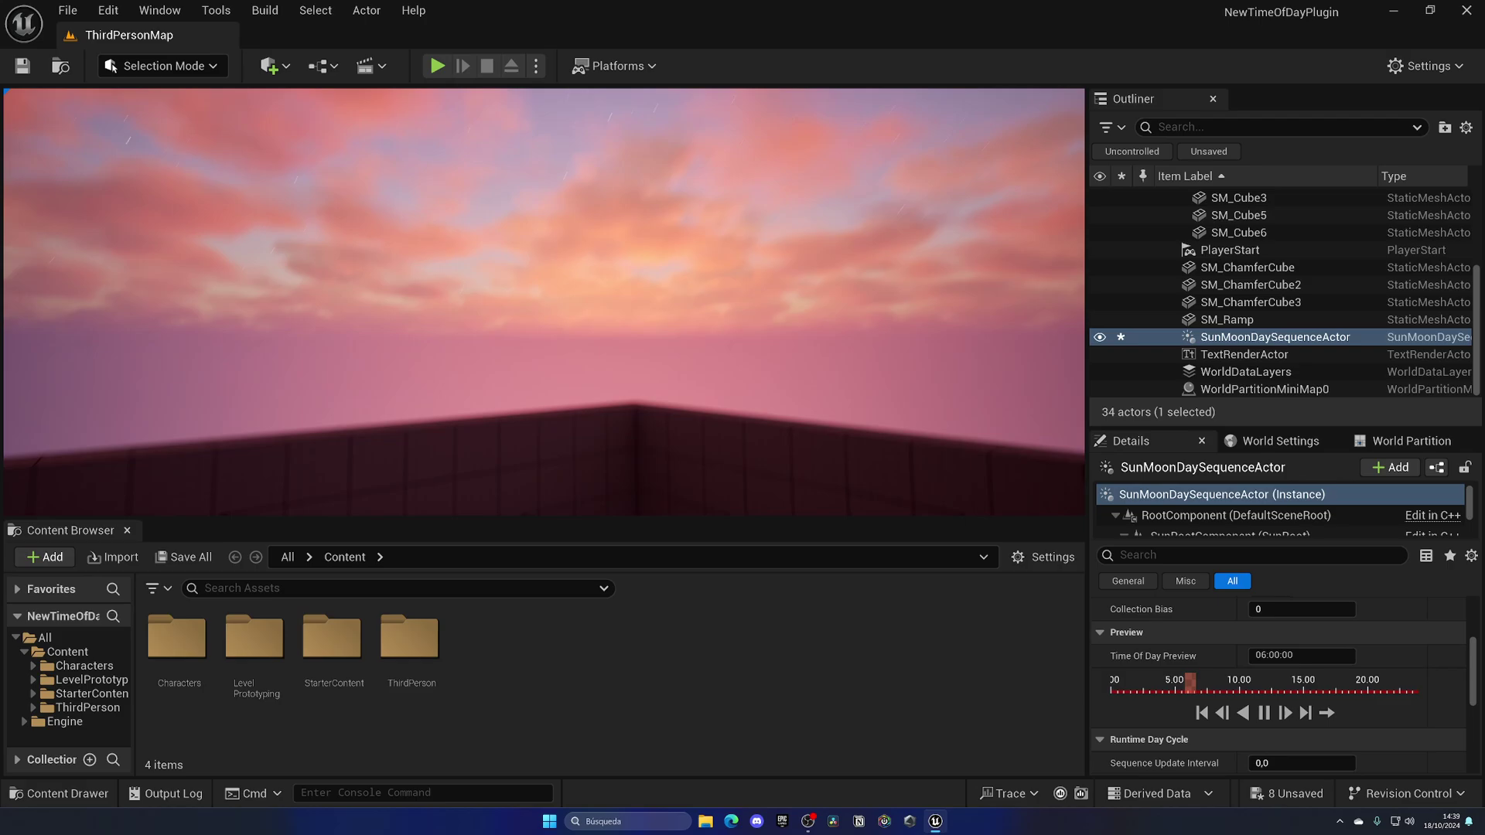
{"action": "right_click_drag", "start_coordinate": [1082, 391], "coordinate": [1090, 379]}
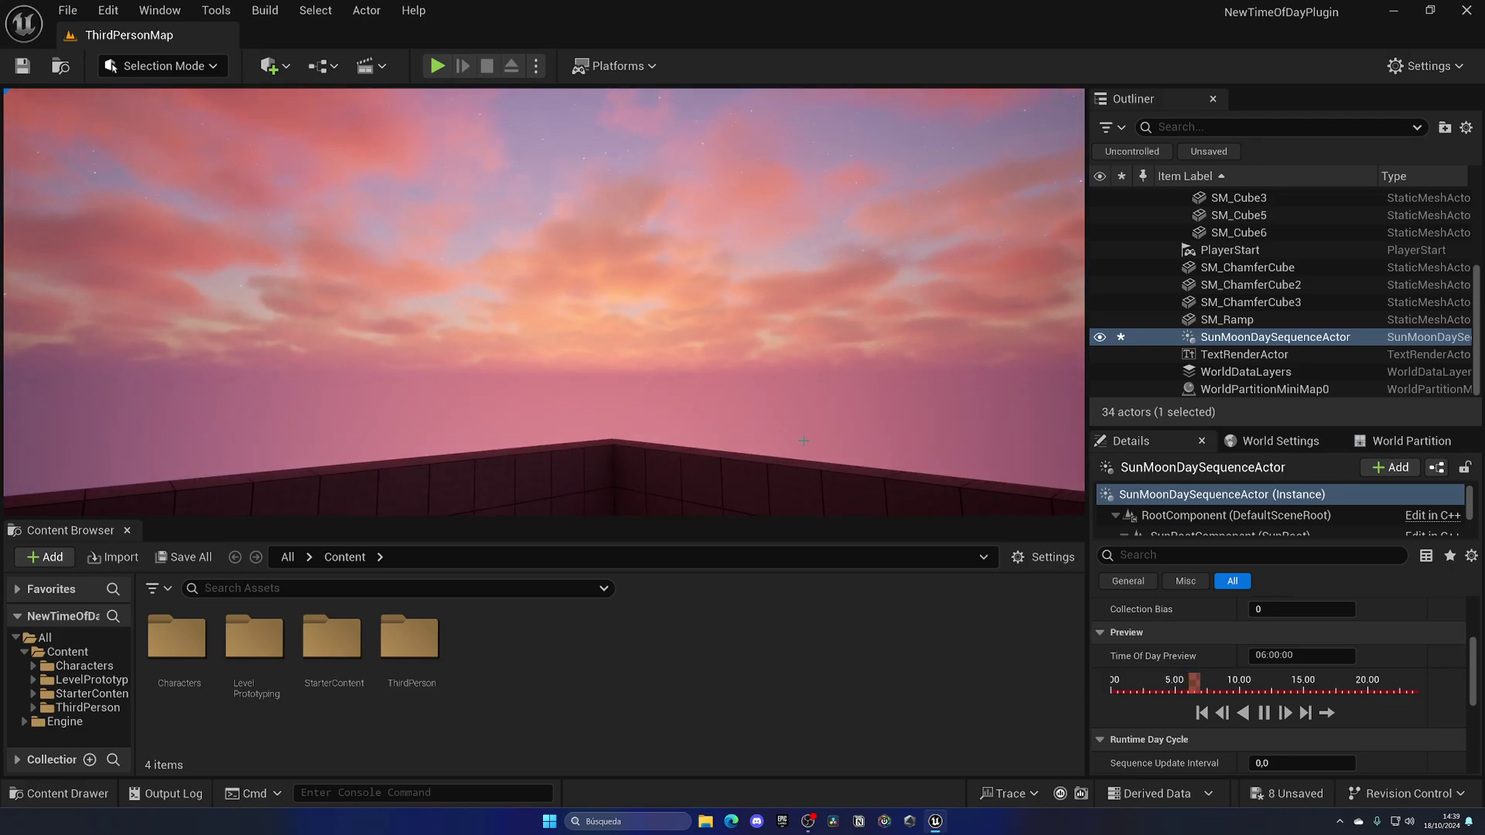
{"action": "left_click", "coordinate": [1263, 712]}
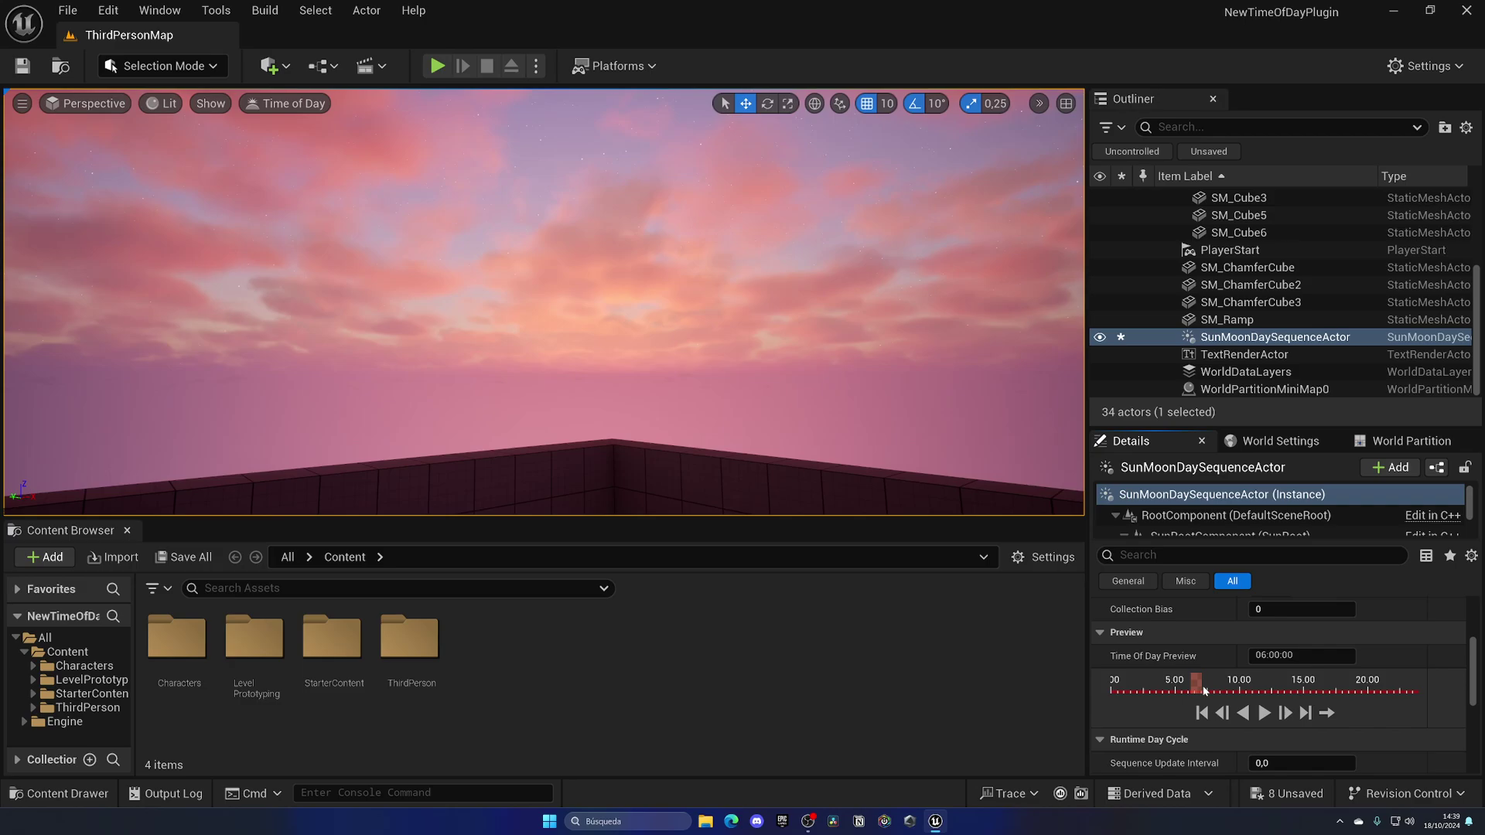
Step: Scrub the time-of-day preview to about 10:00 and view the playground in daylight
{"action": "left_click_drag", "start_coordinate": [1202, 687], "coordinate": [1233, 685]}
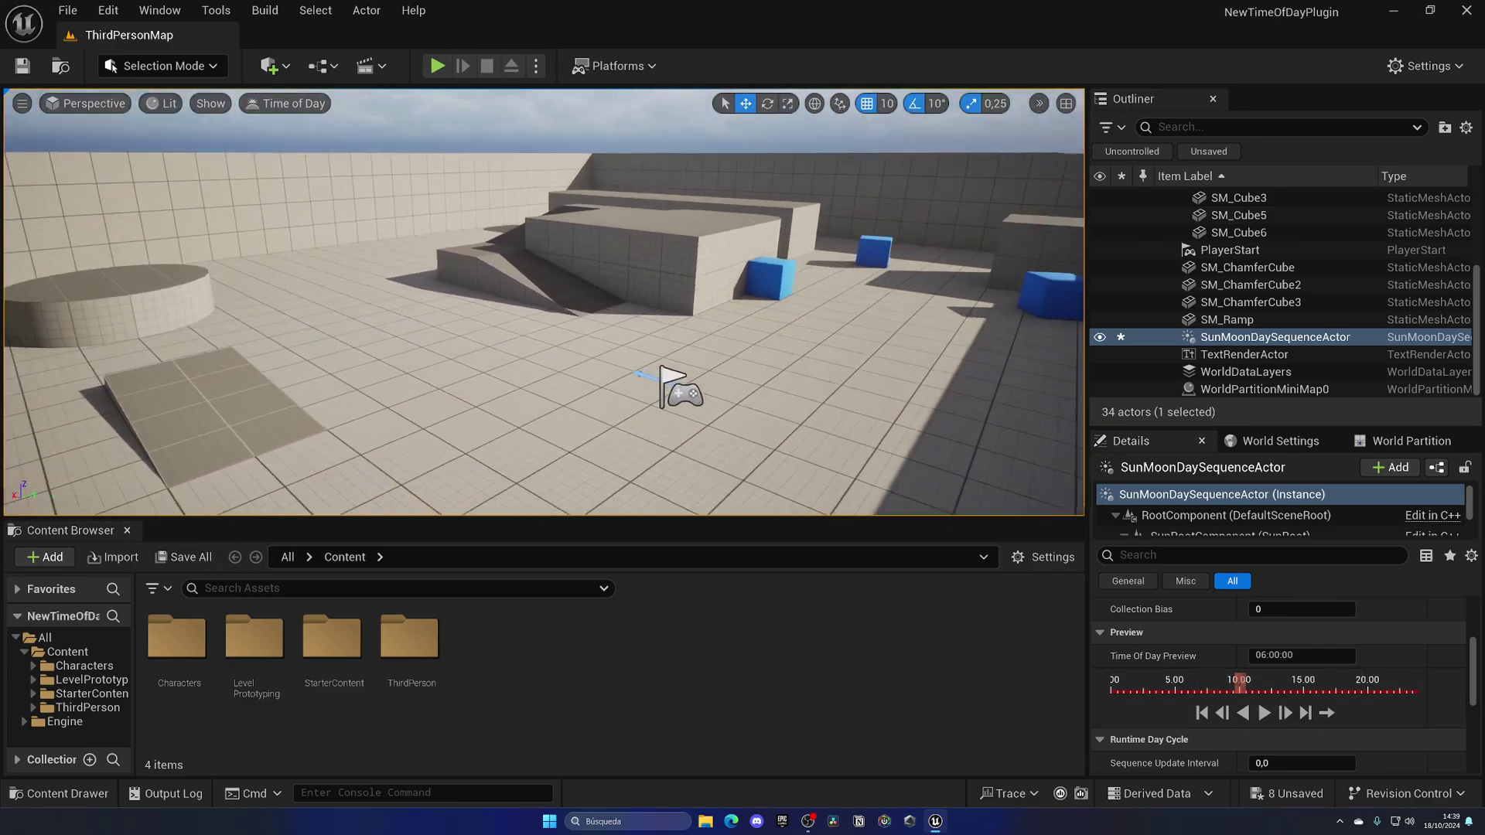
{"action": "key", "text": "w"}
{"action": "key", "text": "a"}
{"action": "right_click_drag", "start_coordinate": [672, 367], "coordinate": [696, 340]}
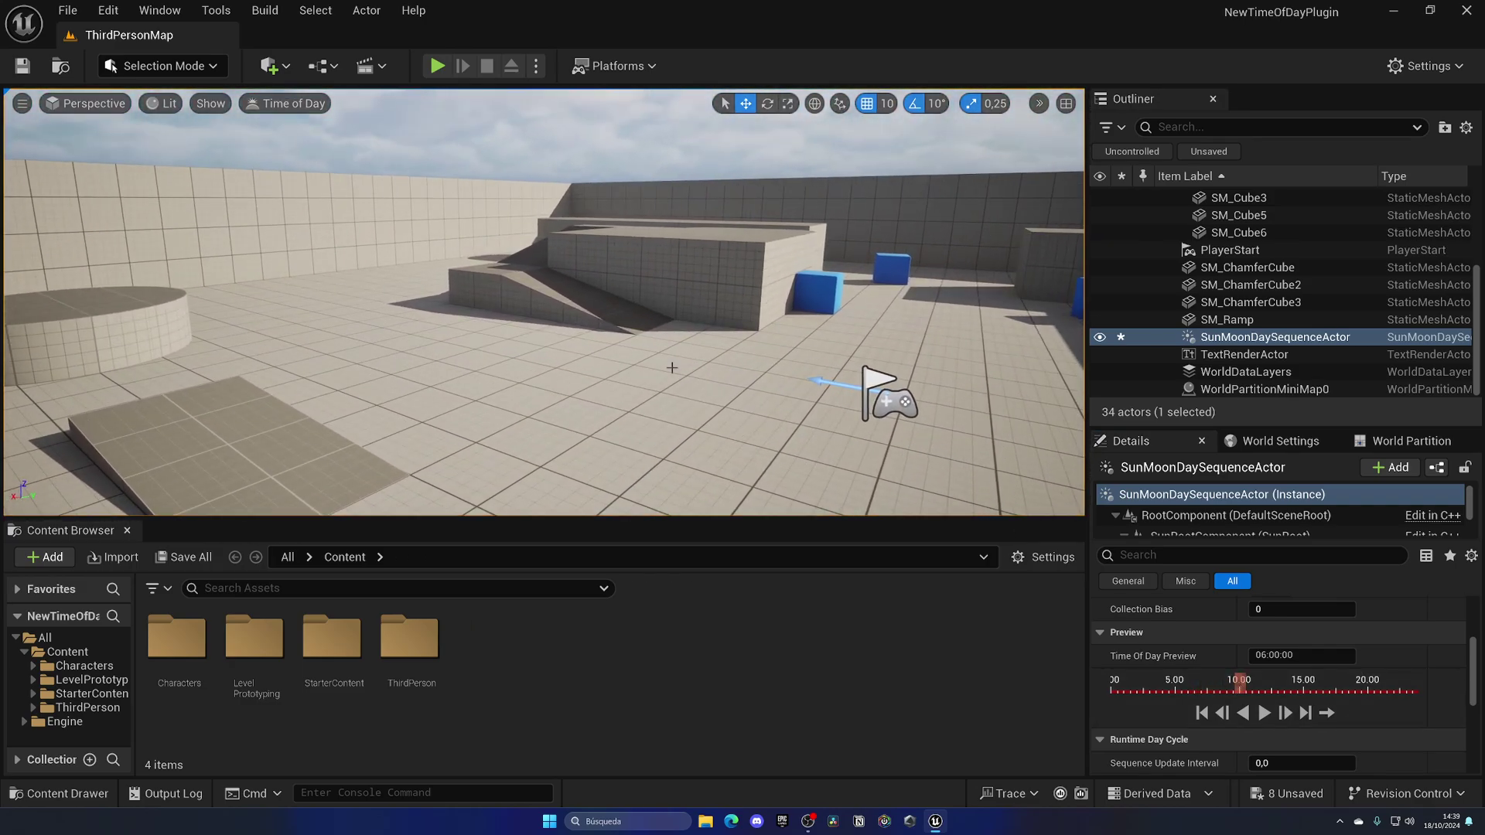
Step: Examine the actor's Preview and Runtime Day Cycle settings, including Day Length, Time Per Cycle and Initial Time Of Day
{"action": "scroll", "coordinate": [1454, 714], "scroll_direction": "up", "scroll_amount": 2}
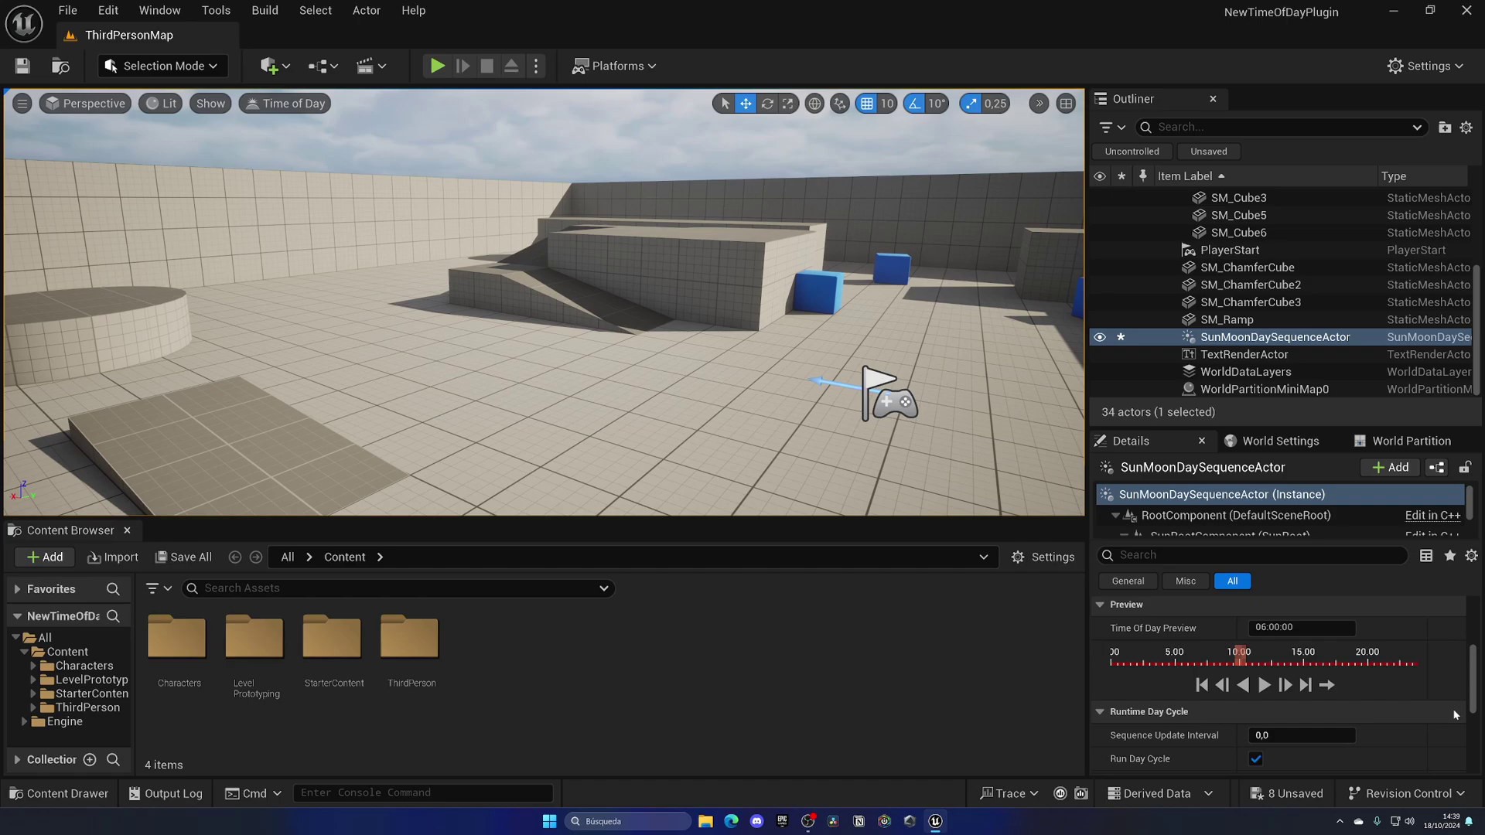
{"action": "scroll", "coordinate": [1454, 715], "scroll_direction": "up", "scroll_amount": 2}
{"action": "scroll", "coordinate": [1453, 715], "scroll_direction": "down", "scroll_amount": 4}
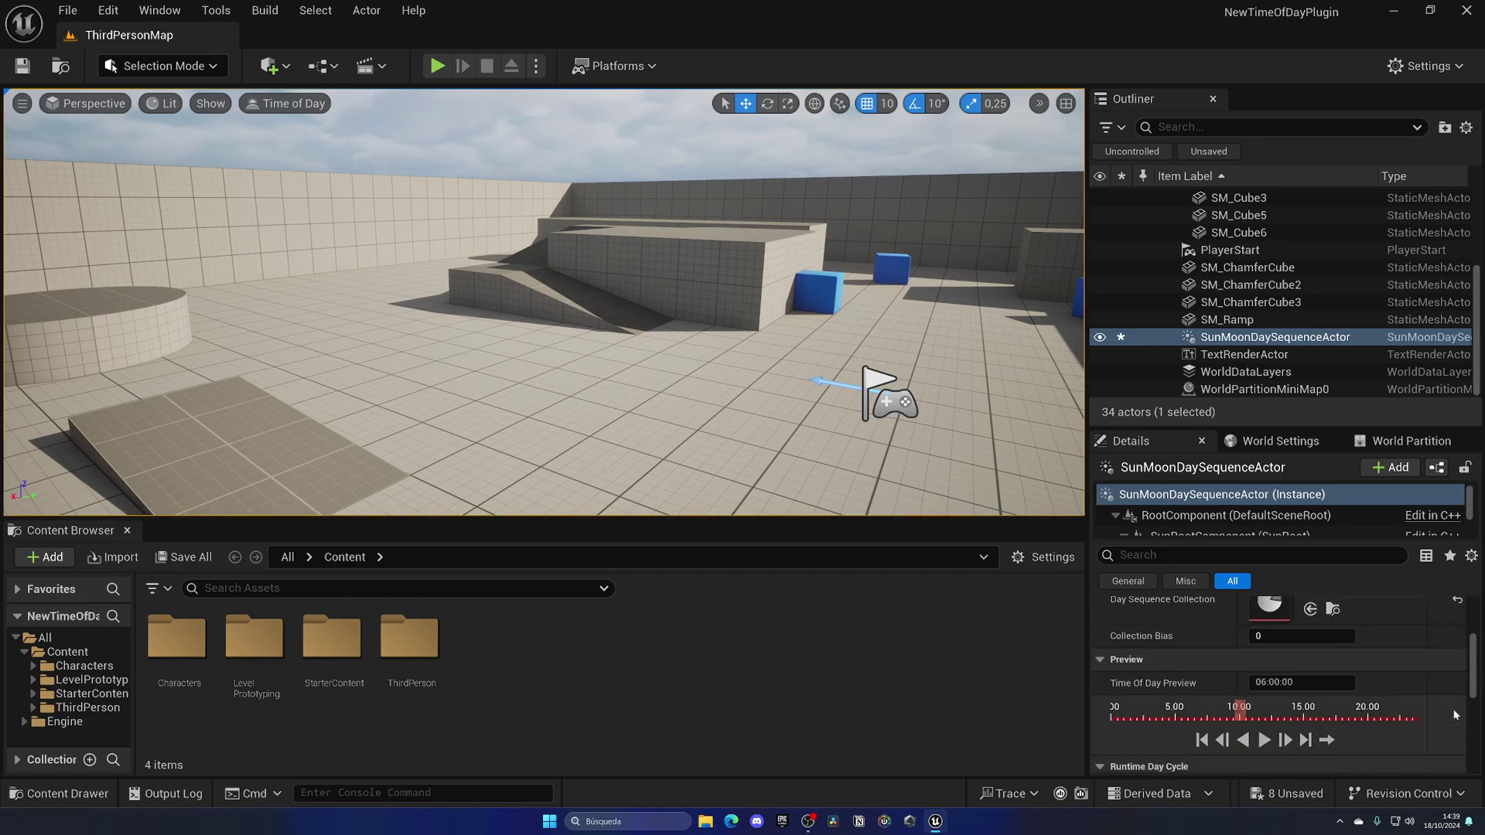
{"action": "scroll", "coordinate": [1453, 714], "scroll_direction": "down", "scroll_amount": 4}
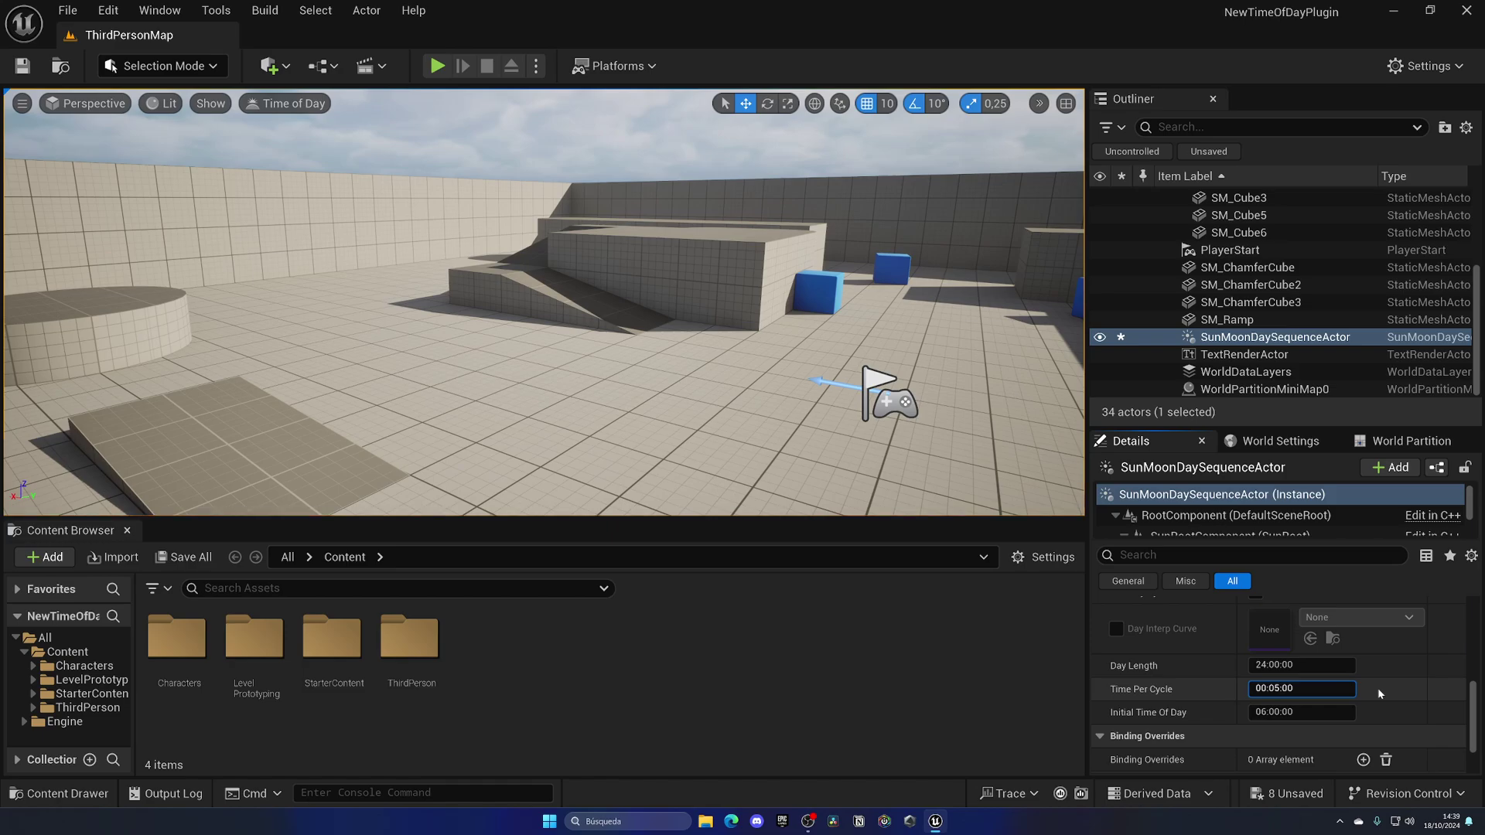
{"action": "scroll", "coordinate": [1377, 689], "scroll_direction": "up", "scroll_amount": 4}
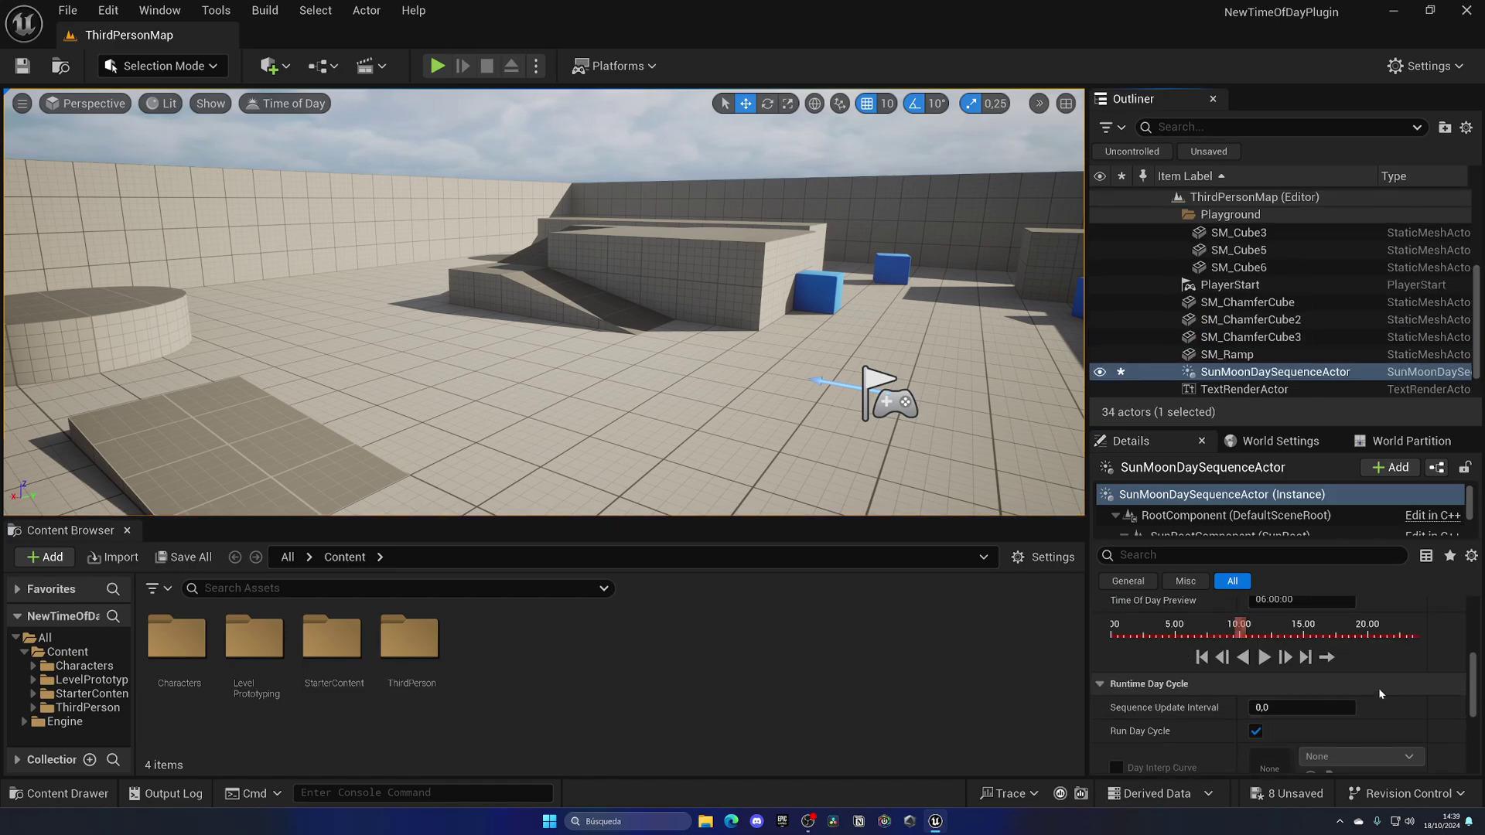
Step: Play the SunMoonDaySequenceActor's time-of-day preview and look around the playground as the shadows move
{"action": "left_click", "coordinate": [1263, 657]}
{"action": "right_click_drag", "start_coordinate": [789, 310], "coordinate": [1106, 136]}
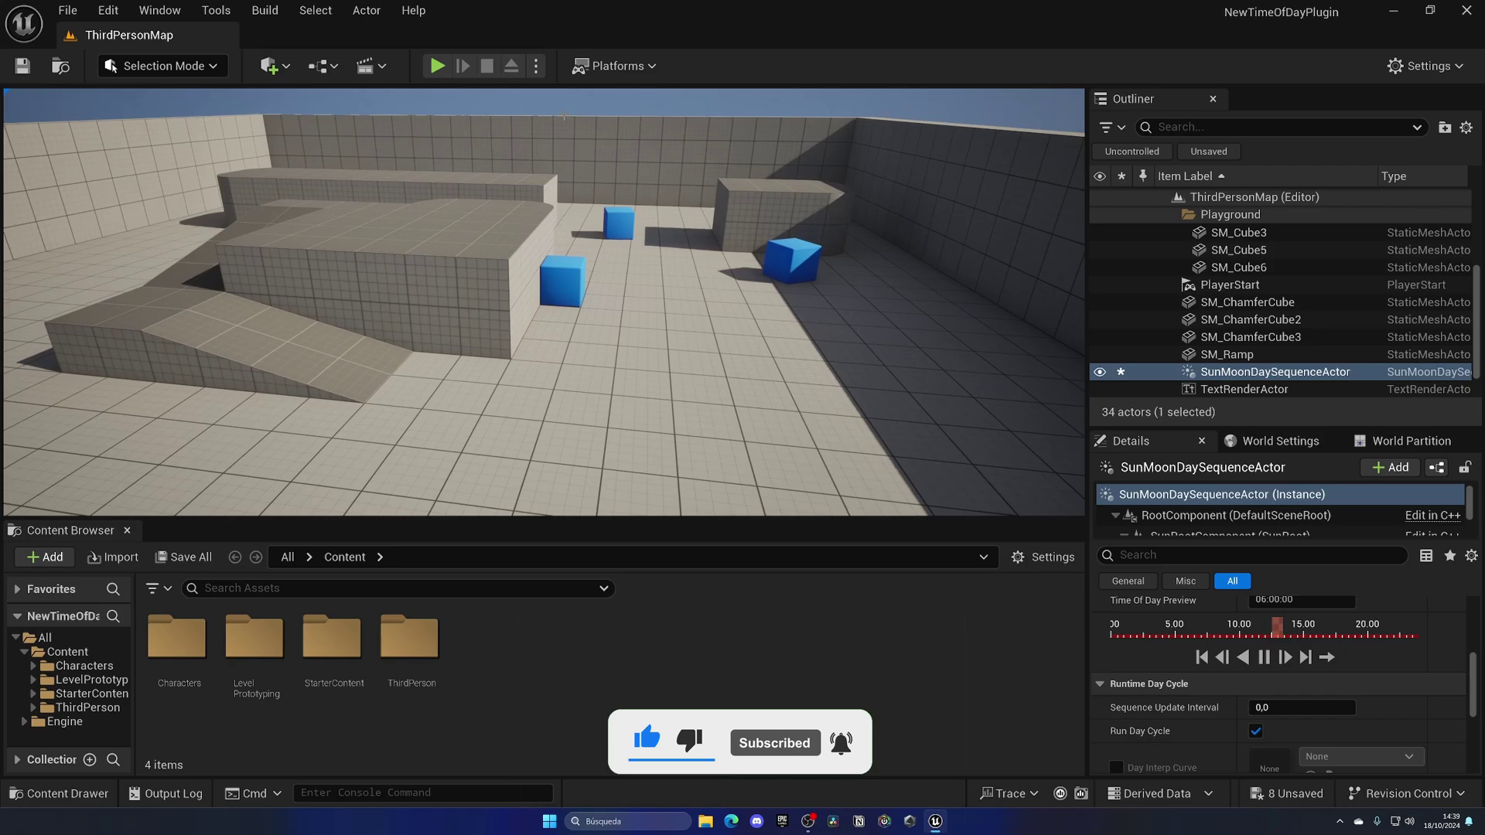
Step: Play the level in the editor and run the character around the ramps and platforms to check the day cycle at runtime
{"action": "key", "text": "alt+p"}
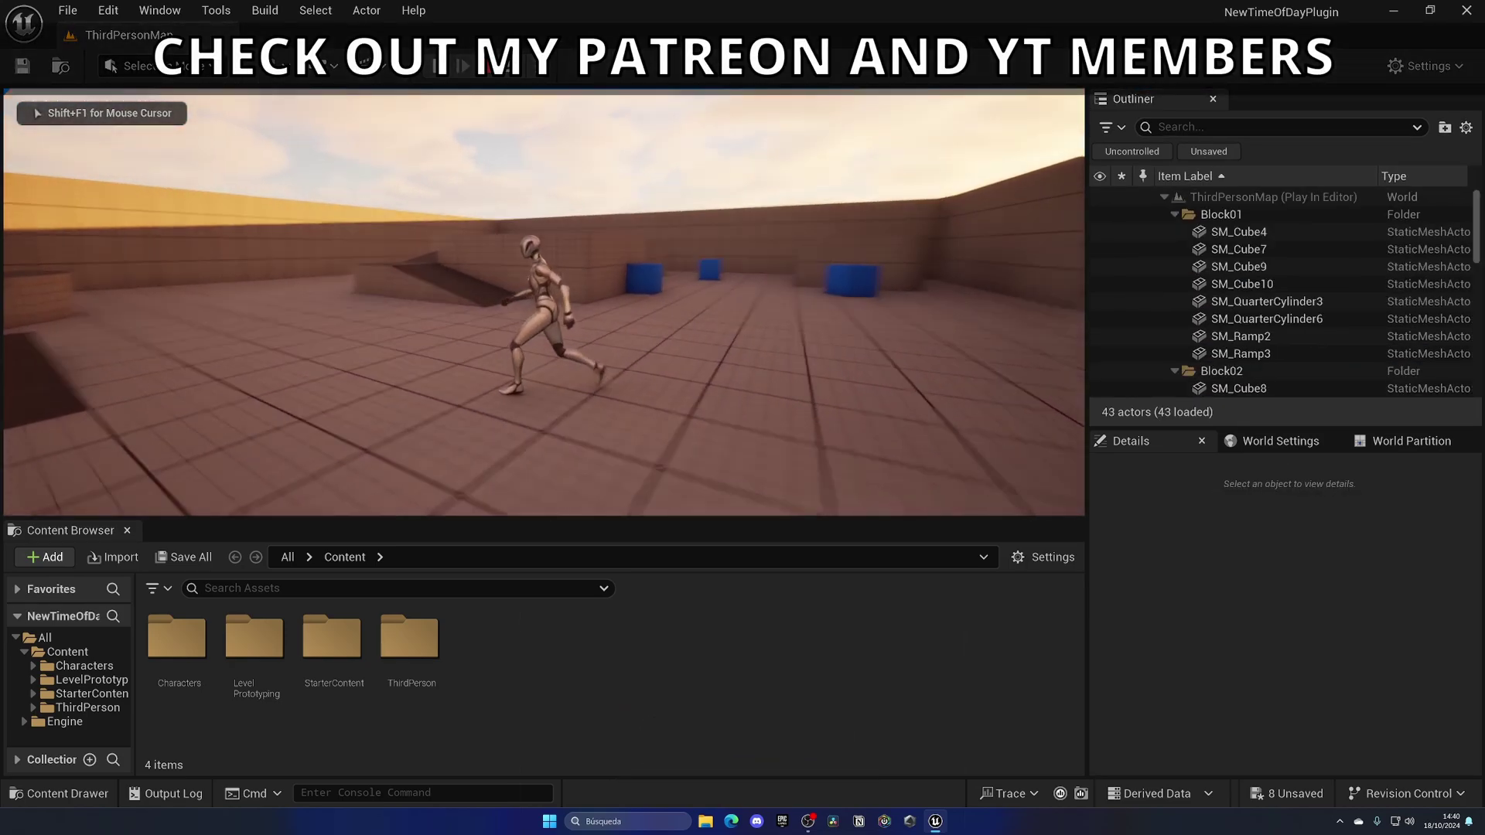
{"action": "key", "text": "a"}
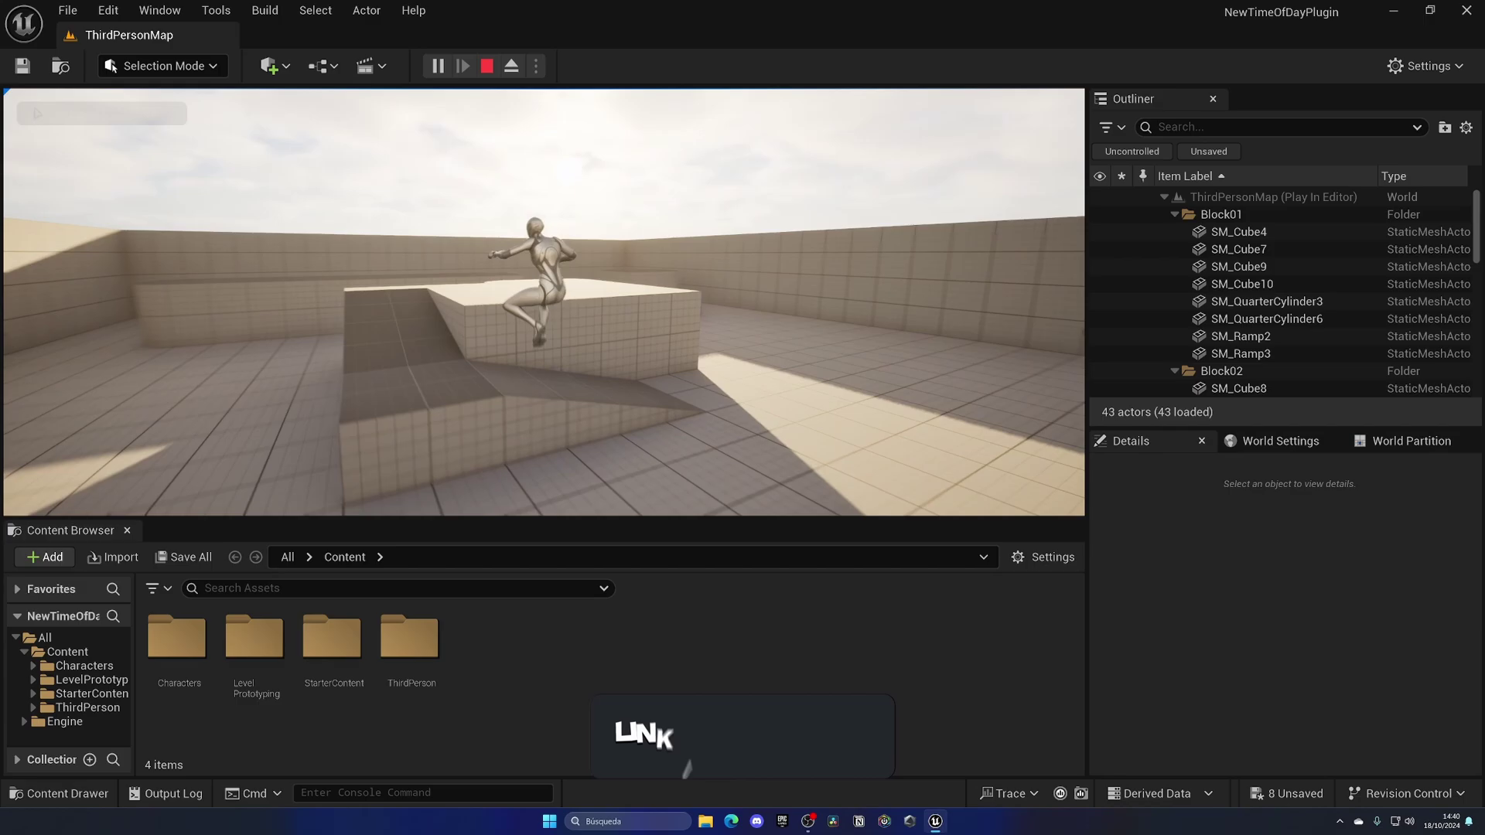
{"action": "key", "text": "w"}
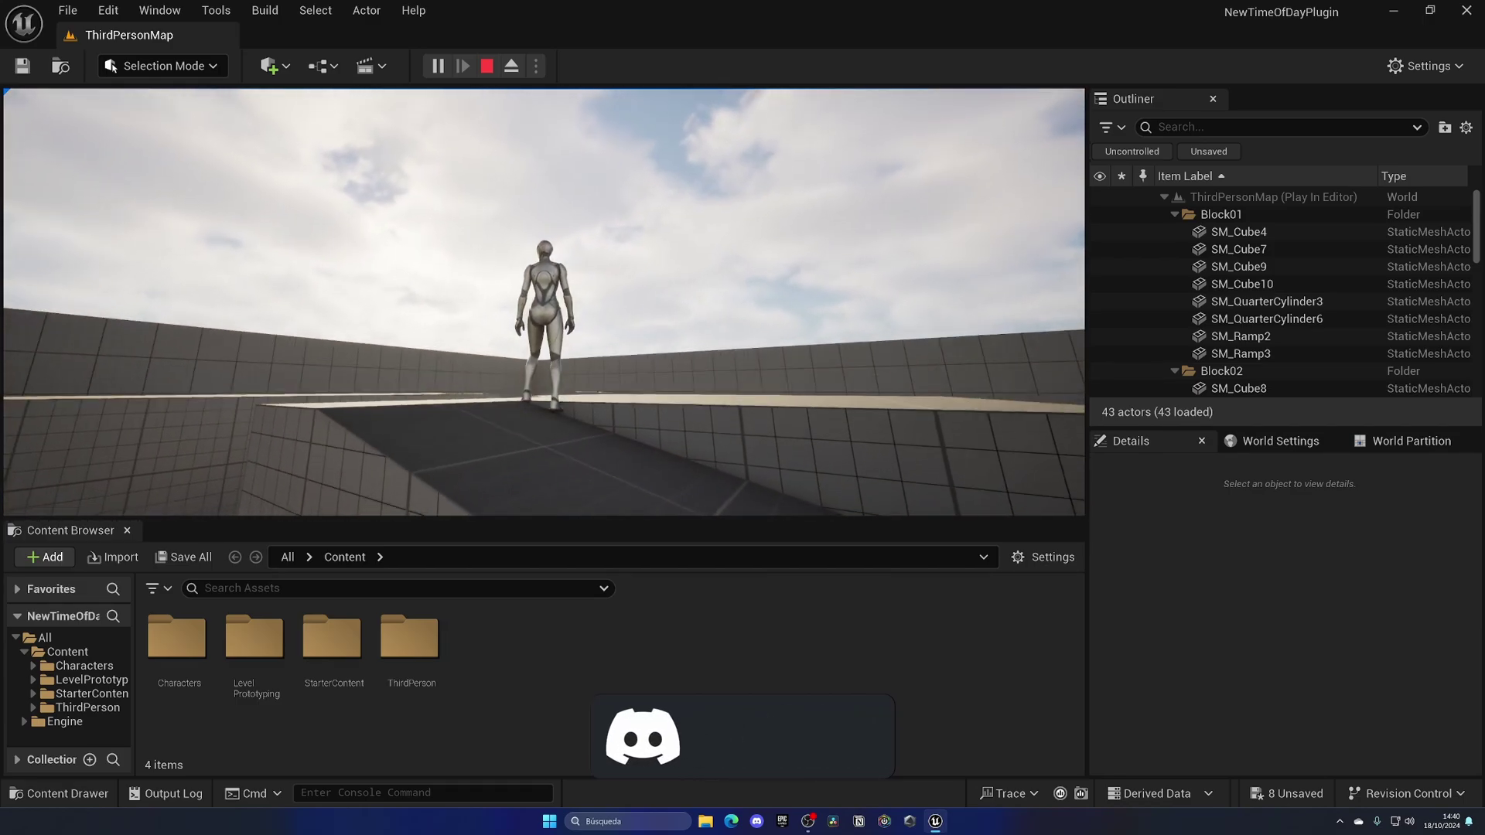
{"action": "key", "text": "w"}
{"action": "key", "text": "w"}
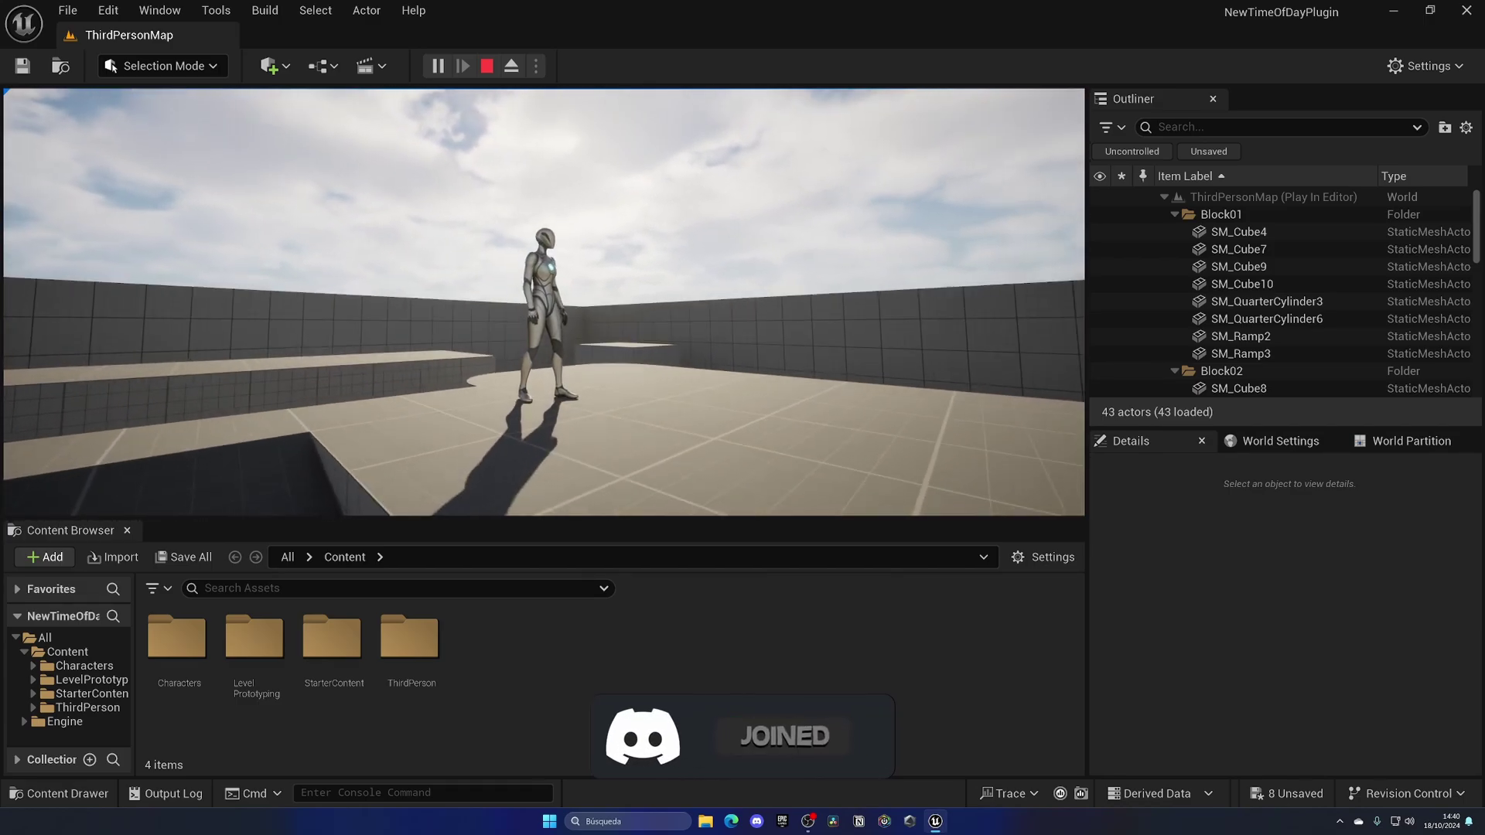
{"action": "key", "text": "w"}
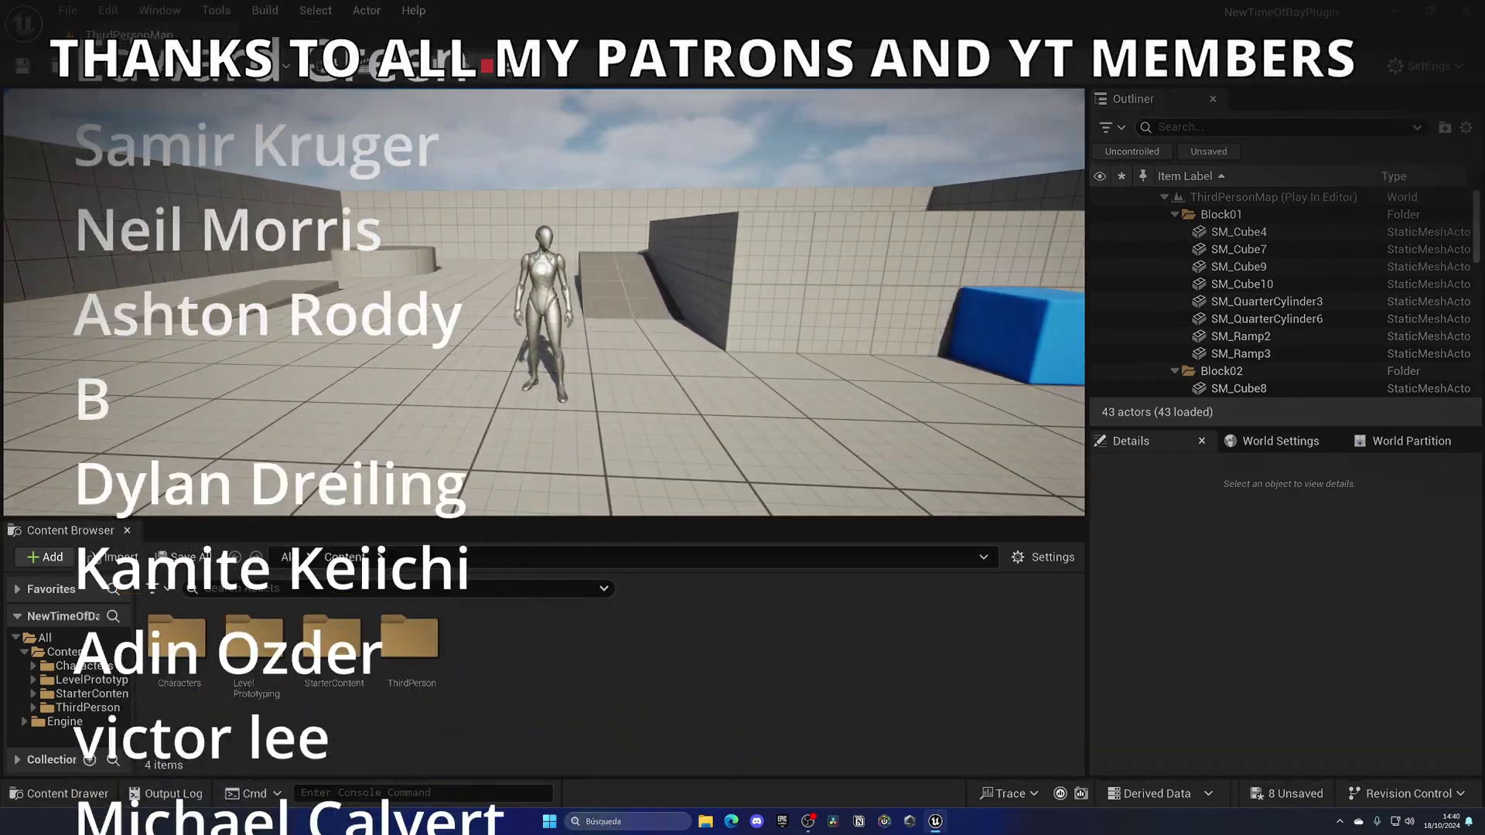
{"action": "key", "text": "a"}
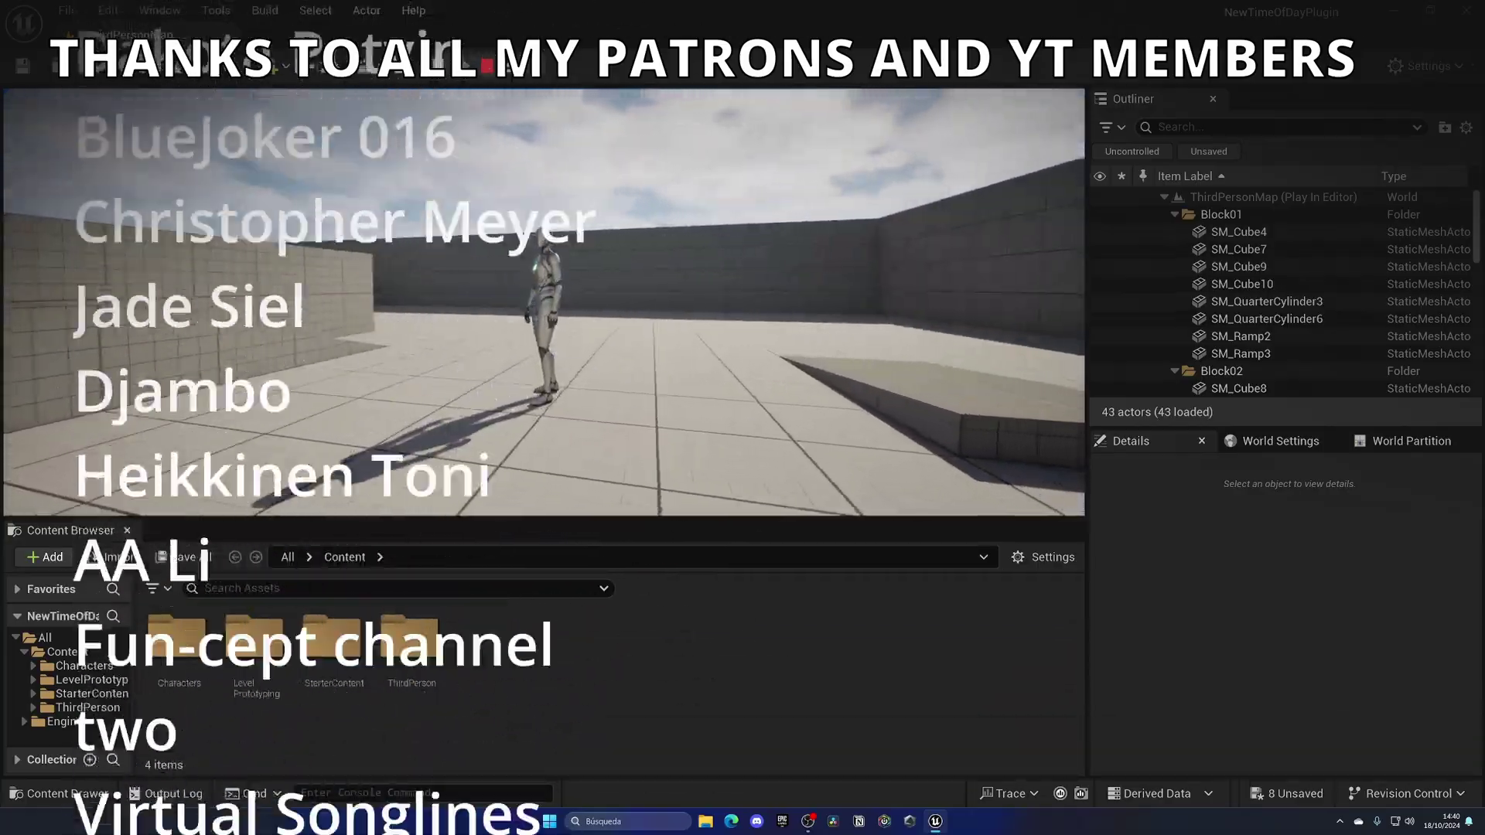
{"action": "key", "text": "w"}
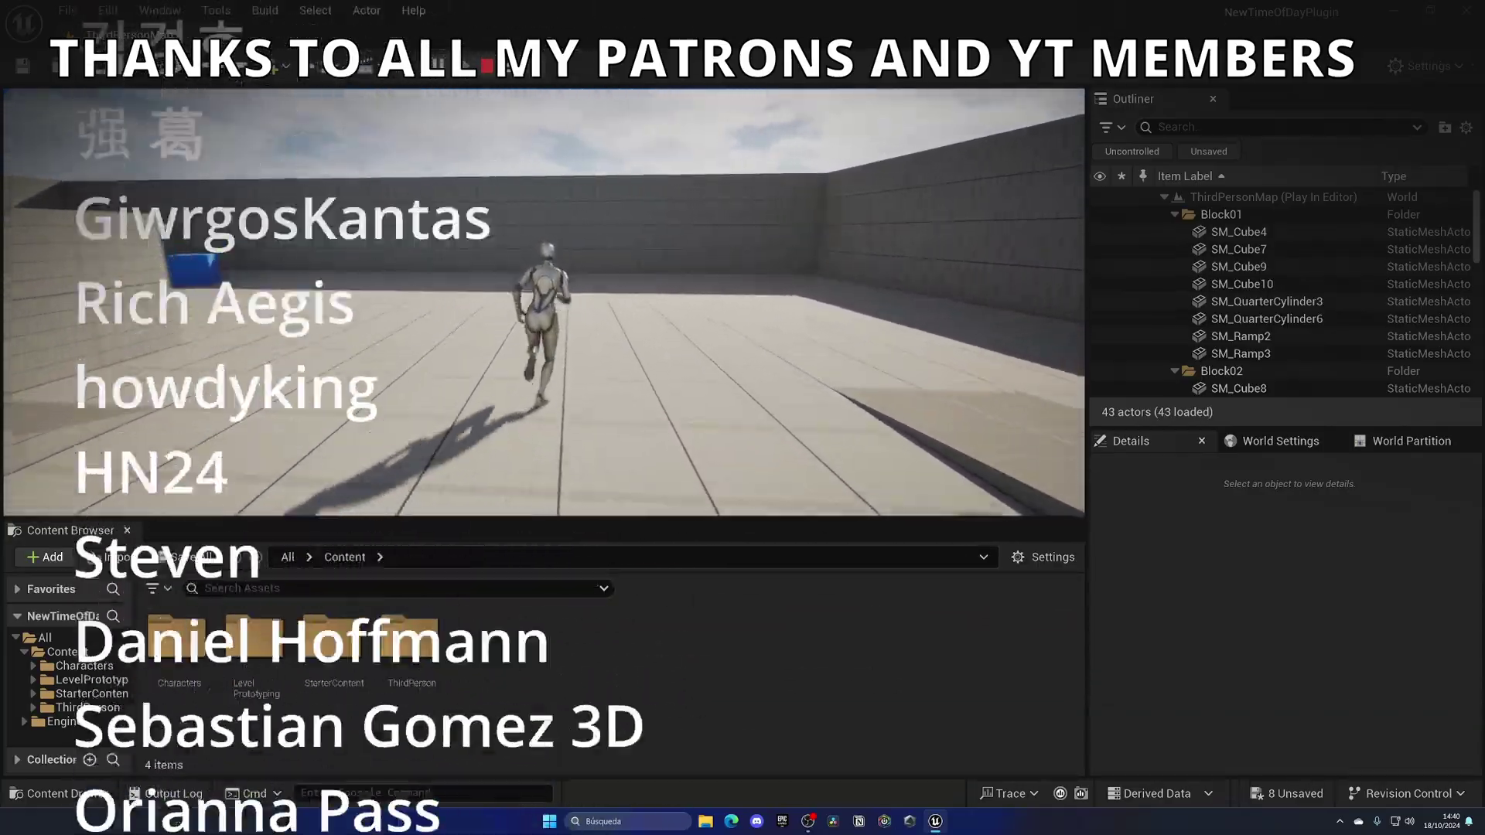